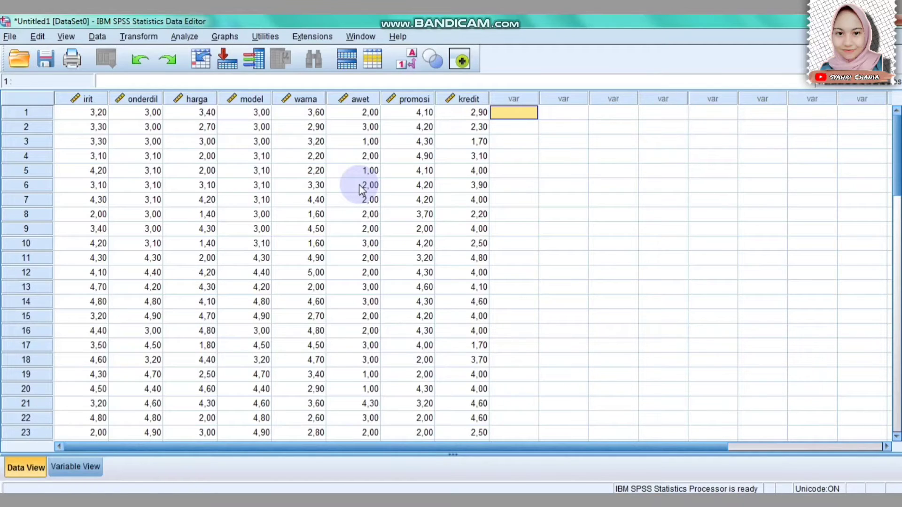
Start a Factor analysis and add all eight motorcycle variables, from Hemat Bahan Bakar to Sistem Pembayaran Kredit, as analysis variables
{"action": "left_click", "coordinate": [195, 35]}
{"action": "mouse_move", "coordinate": [202, 252]}
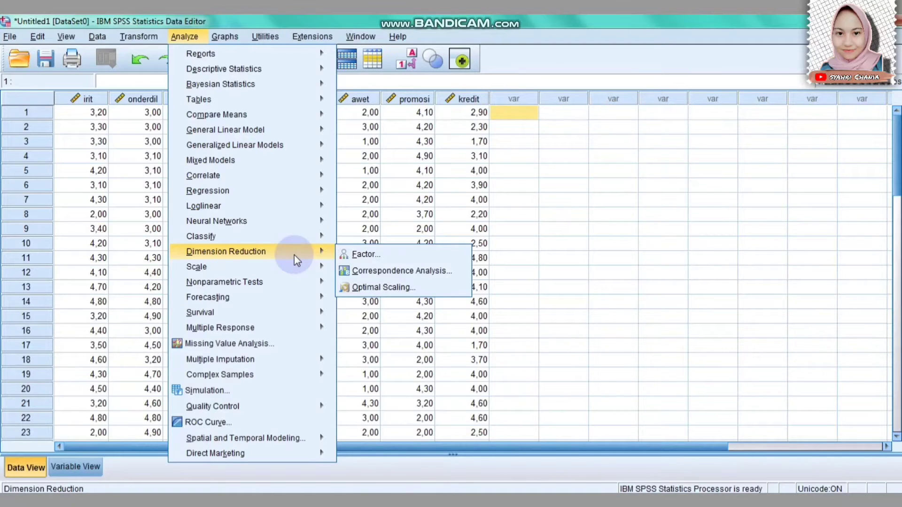
{"action": "left_click", "coordinate": [348, 252]}
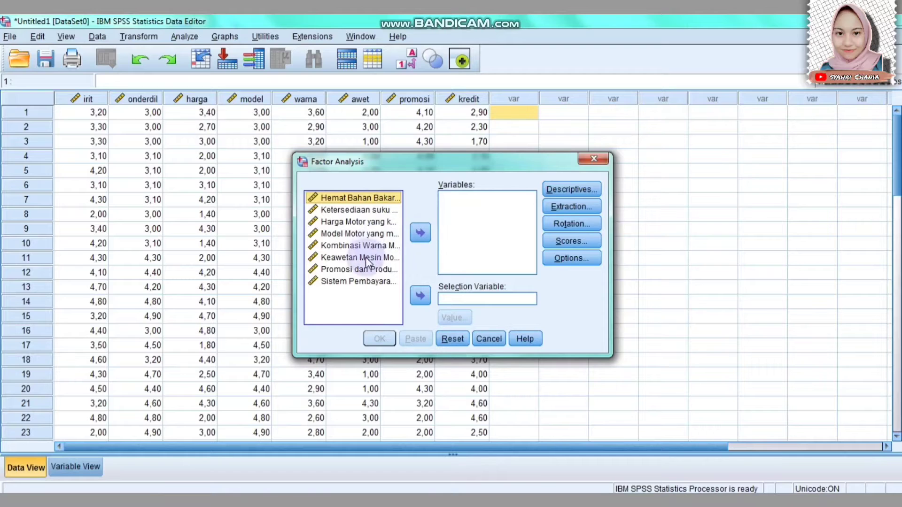
{"action": "left_click", "coordinate": [357, 281], "text": "shift"}
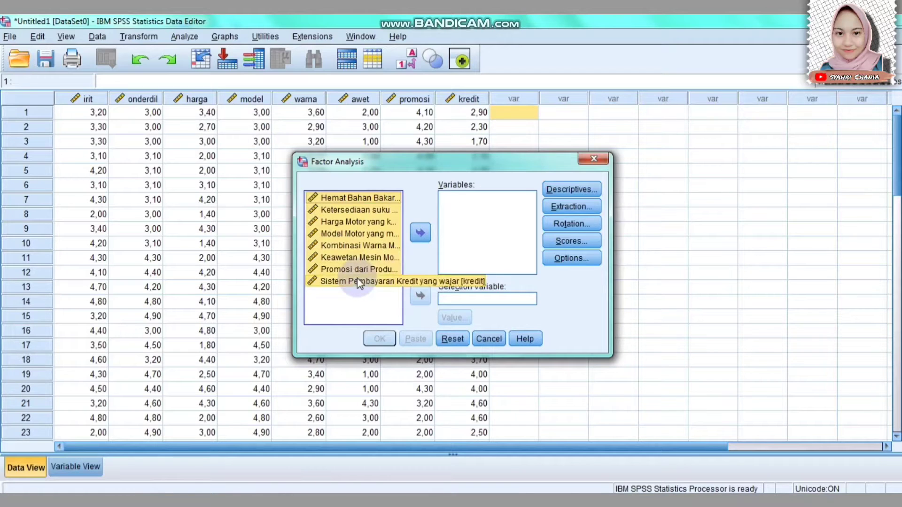
{"action": "left_click", "coordinate": [420, 233]}
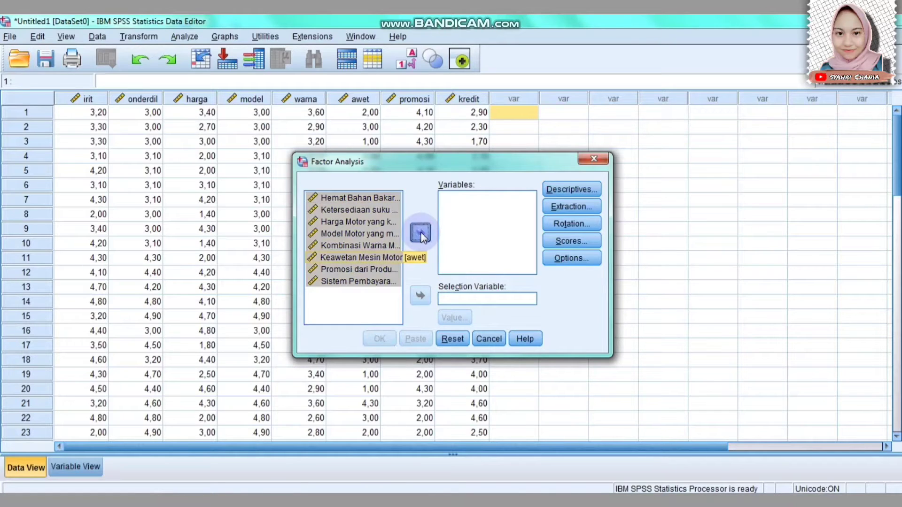
Include KMO and Bartlett's test of sphericity and the anti-image matrices in the factor analysis descriptives, and run the analysis
{"action": "left_click", "coordinate": [567, 191]}
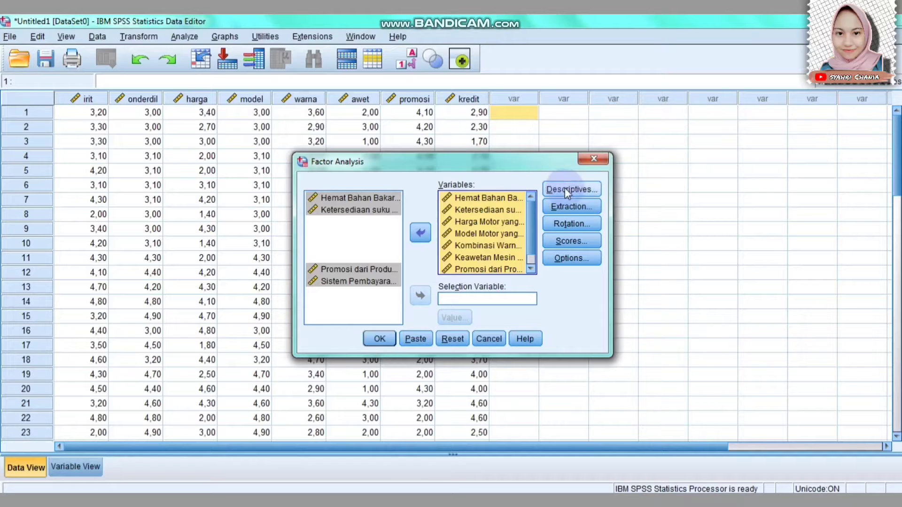
{"action": "left_click", "coordinate": [587, 190]}
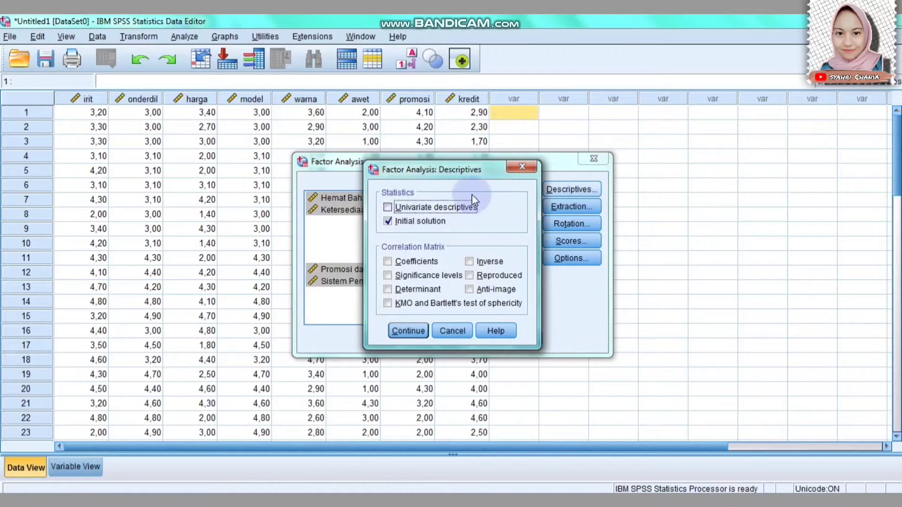
{"action": "left_click", "coordinate": [397, 304]}
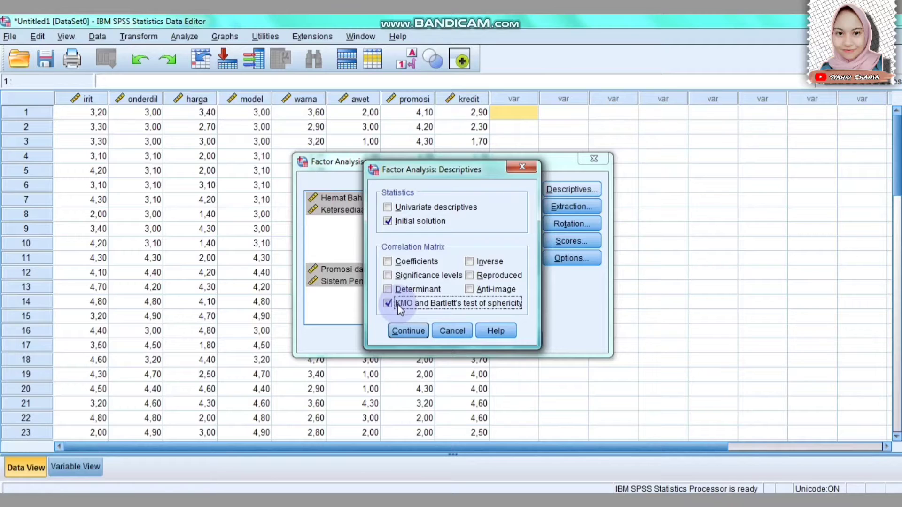
{"action": "left_click", "coordinate": [484, 289]}
{"action": "left_click", "coordinate": [400, 335]}
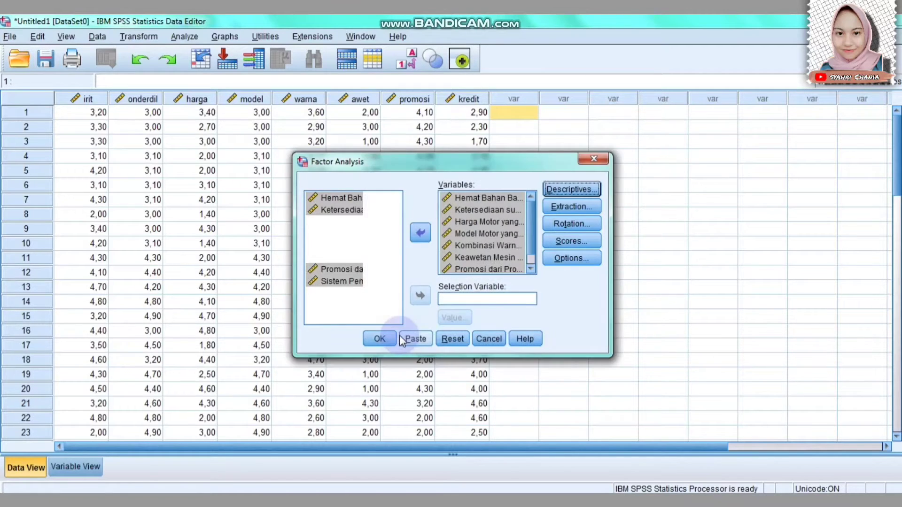
{"action": "left_click", "coordinate": [384, 337]}
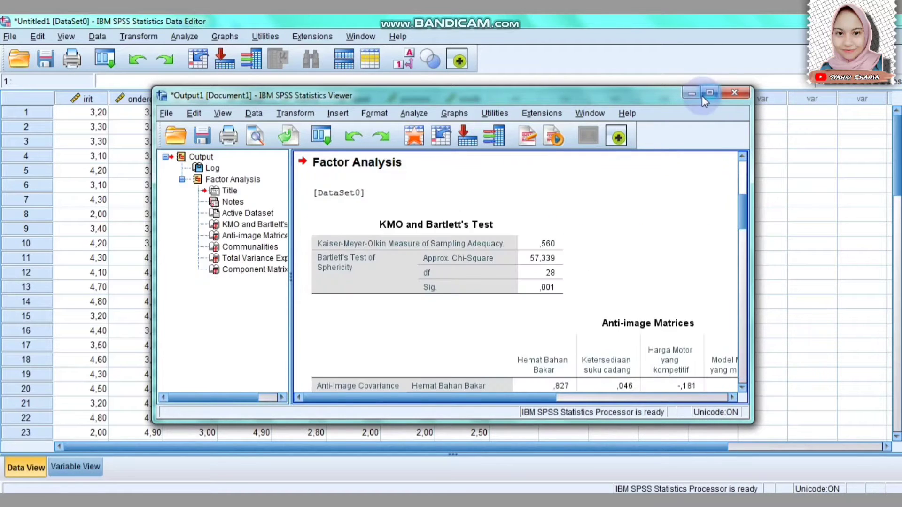
Maximize the output viewer and bring the KMO and Bartlett's Test table into view
{"action": "scroll", "coordinate": [649, 266], "scroll_direction": "down", "scroll_amount": 2}
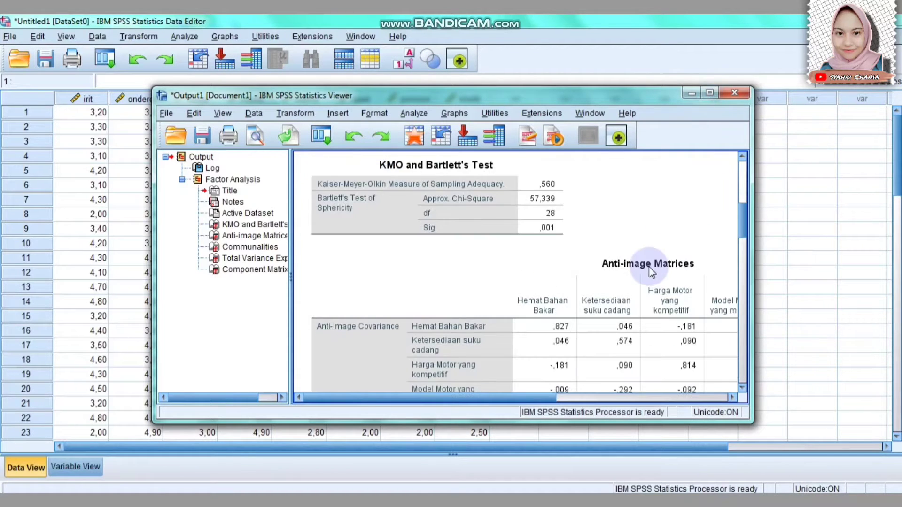
{"action": "scroll", "coordinate": [649, 266], "scroll_direction": "down", "scroll_amount": 4}
{"action": "left_click_drag", "start_coordinate": [548, 396], "coordinate": [619, 395]}
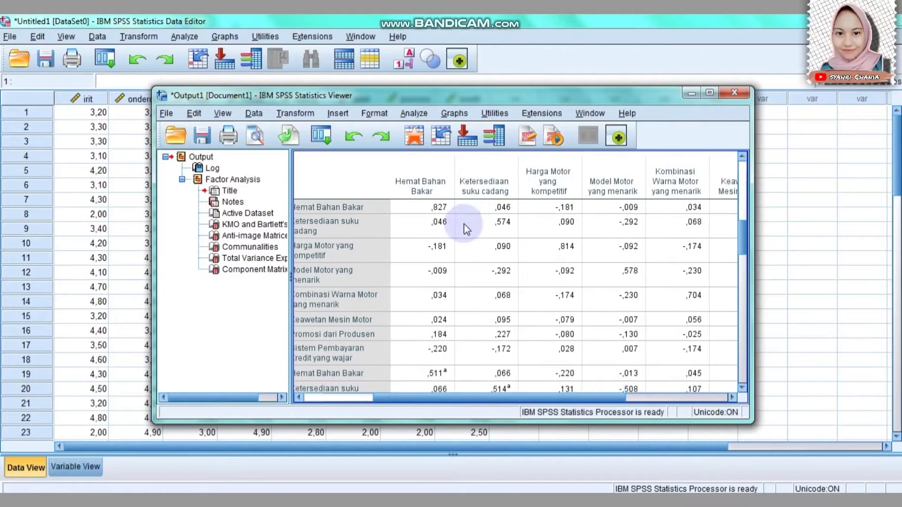
{"action": "left_click", "coordinate": [709, 93]}
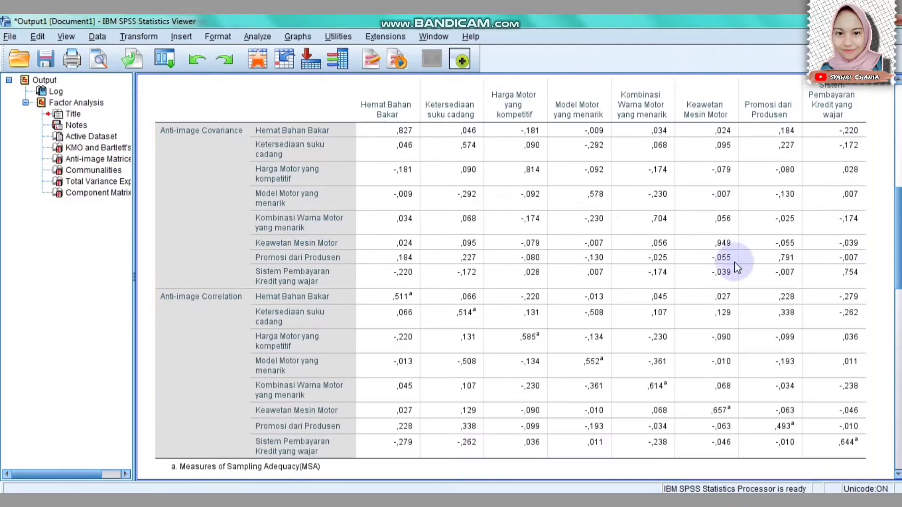
{"action": "left_click_drag", "start_coordinate": [898, 206], "coordinate": [898, 145]}
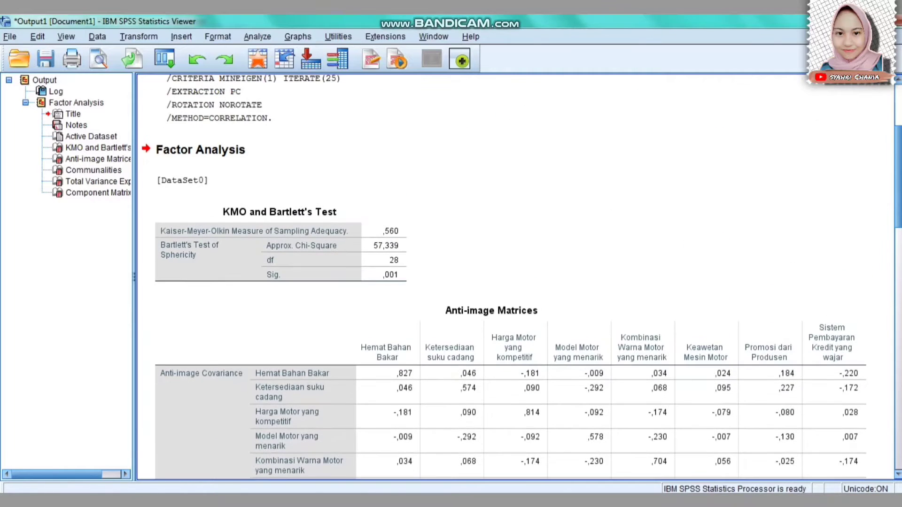
Examine the KMO and Bartlett's Test significance and each variable's MSA value in the anti-image correlation matrix
{"action": "left_click", "coordinate": [270, 215]}
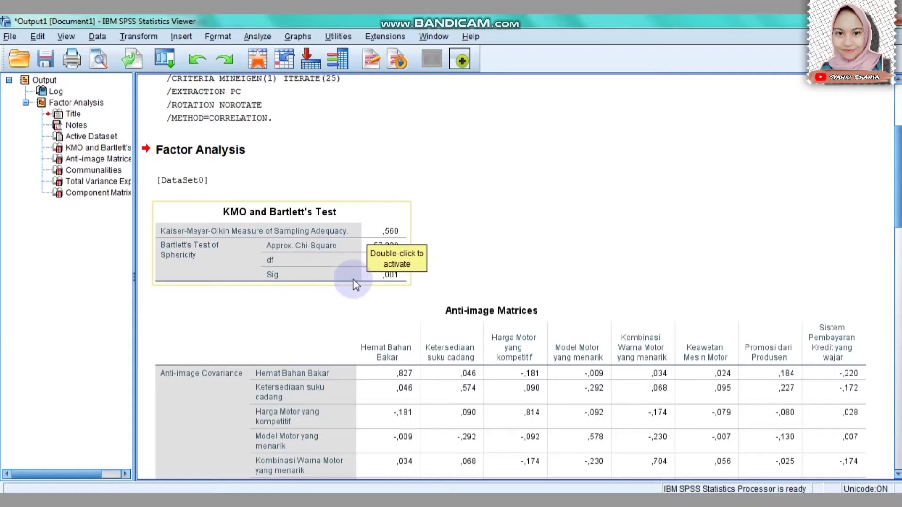
{"action": "left_click", "coordinate": [451, 275]}
{"action": "left_click", "coordinate": [376, 277]}
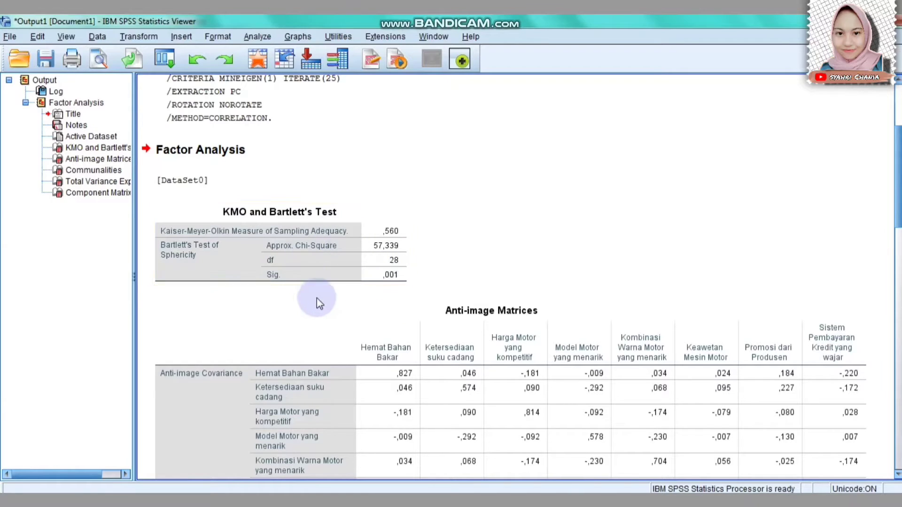
{"action": "left_click", "coordinate": [301, 305]}
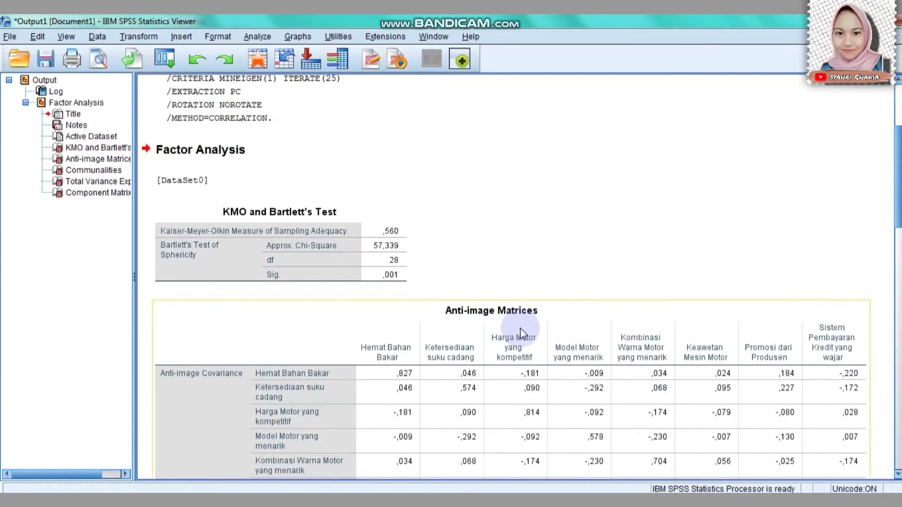
{"action": "scroll", "coordinate": [517, 329], "scroll_direction": "down", "scroll_amount": 3}
{"action": "scroll", "coordinate": [244, 336], "scroll_direction": "down", "scroll_amount": 2}
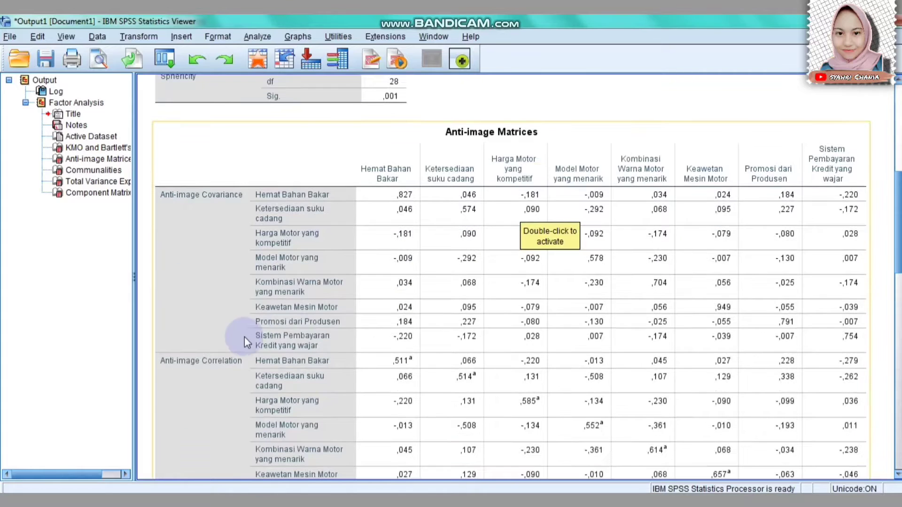
{"action": "scroll", "coordinate": [255, 339], "scroll_direction": "down", "scroll_amount": 2}
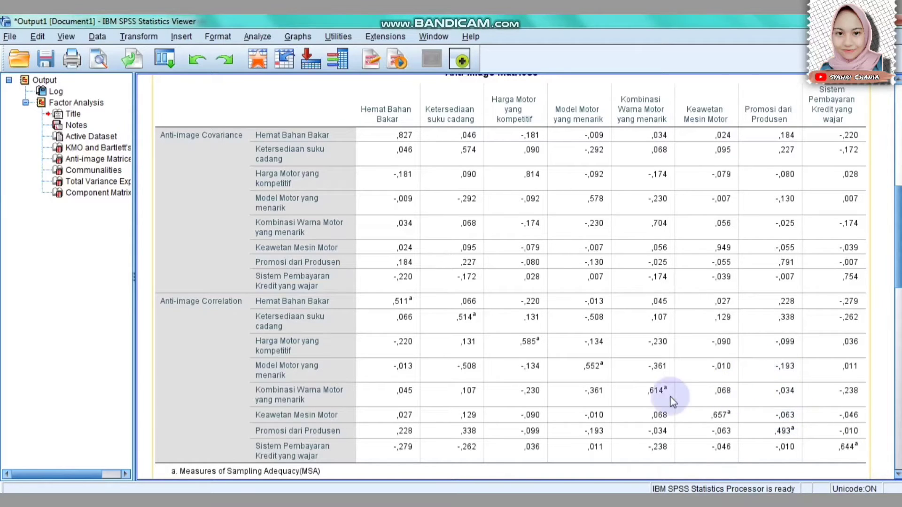
Rerun the Factor analysis with the Promosi dari Produsen variable removed from the analysis variables
{"action": "left_click", "coordinate": [258, 37]}
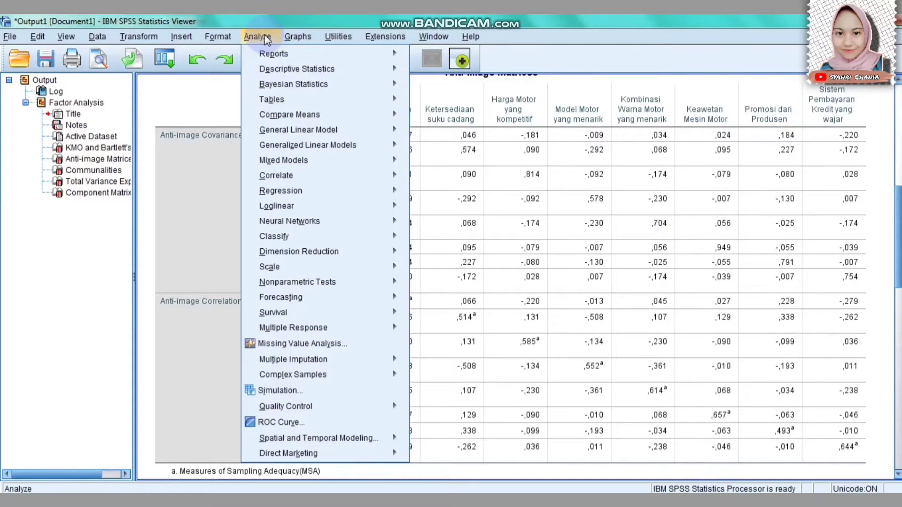
{"action": "mouse_move", "coordinate": [352, 254]}
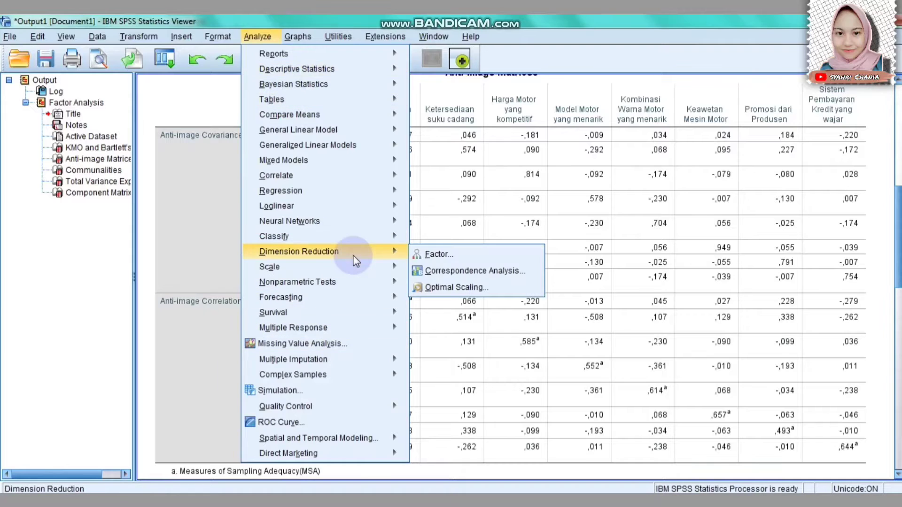
{"action": "left_click", "coordinate": [430, 256]}
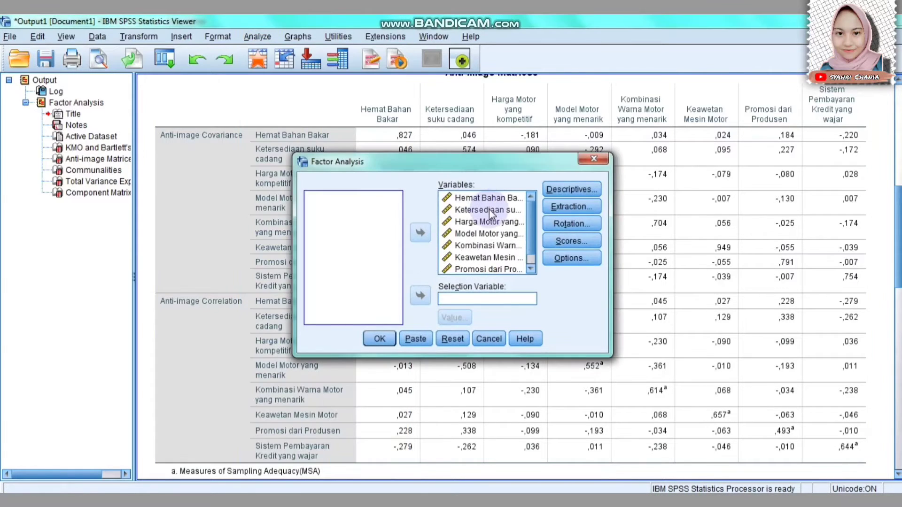
{"action": "left_click", "coordinate": [530, 269]}
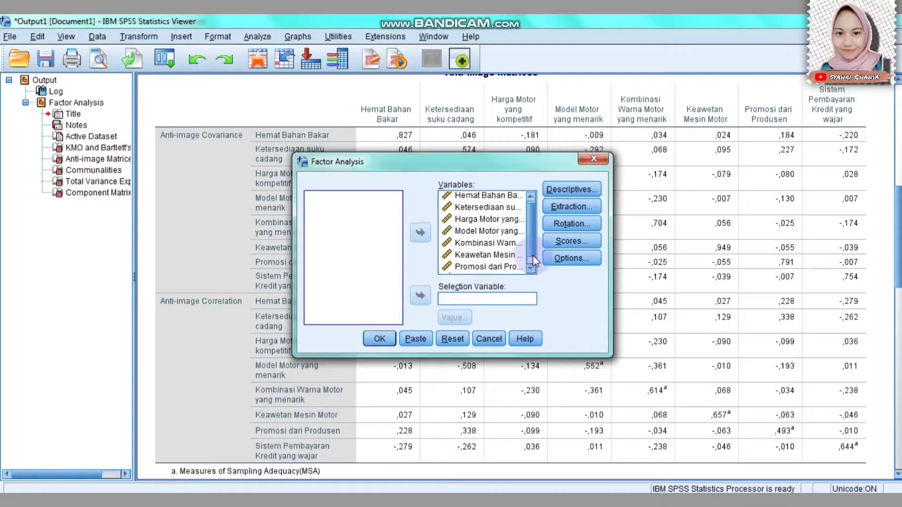
{"action": "left_click", "coordinate": [488, 256]}
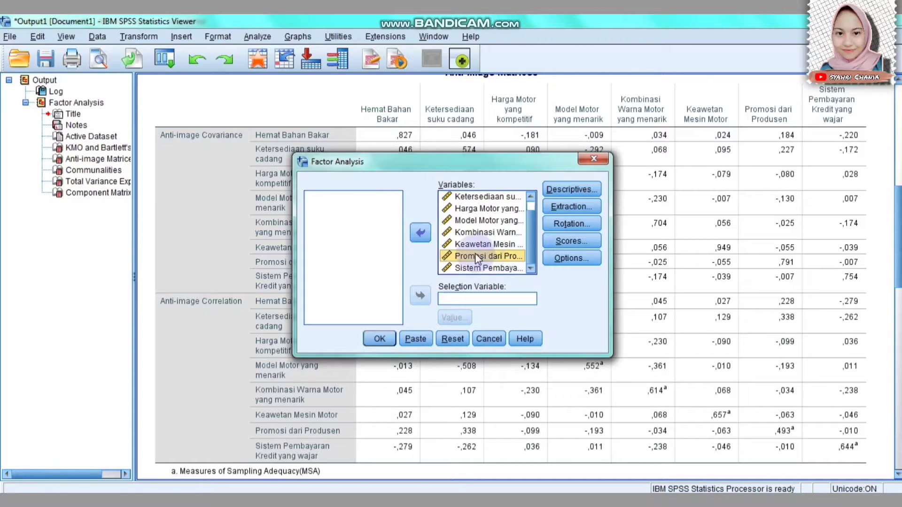
{"action": "left_click", "coordinate": [412, 234]}
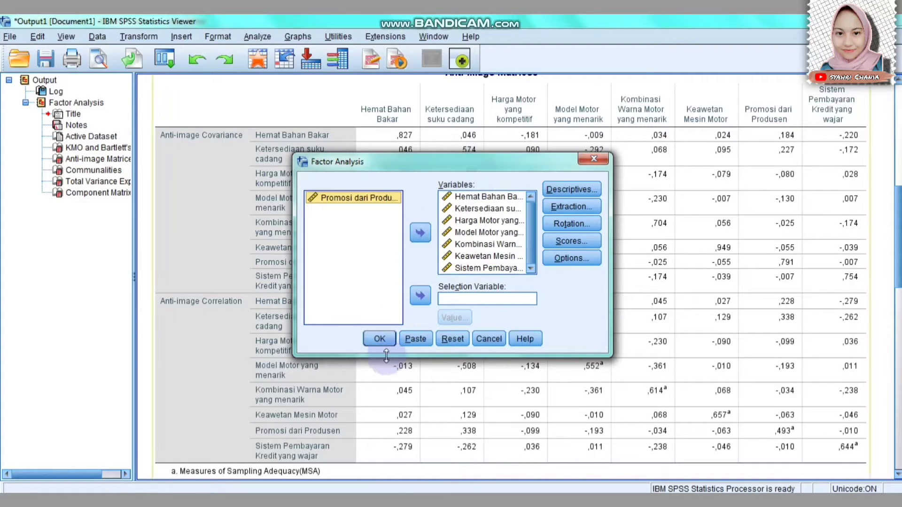
{"action": "left_click", "coordinate": [381, 338]}
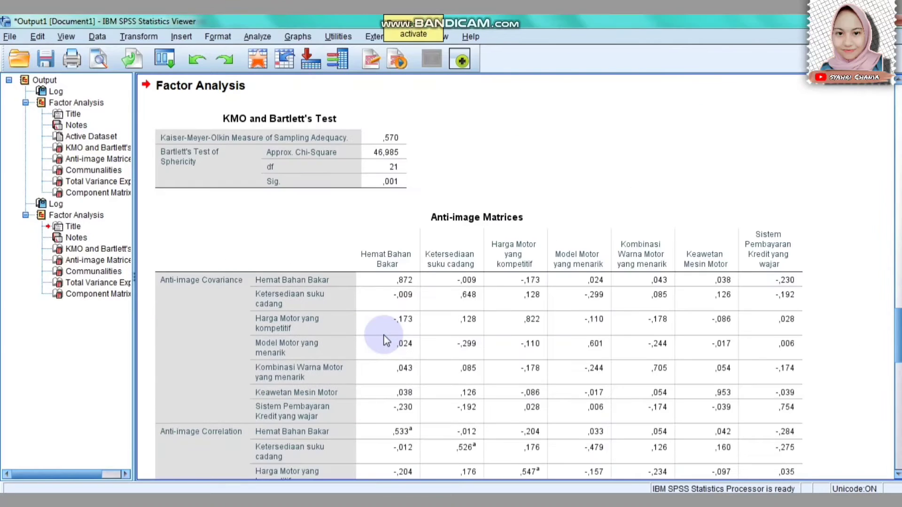
Review the KMO and Bartlett's Test and the anti-image matrices produced by the second factor analysis
{"action": "left_click", "coordinate": [363, 299]}
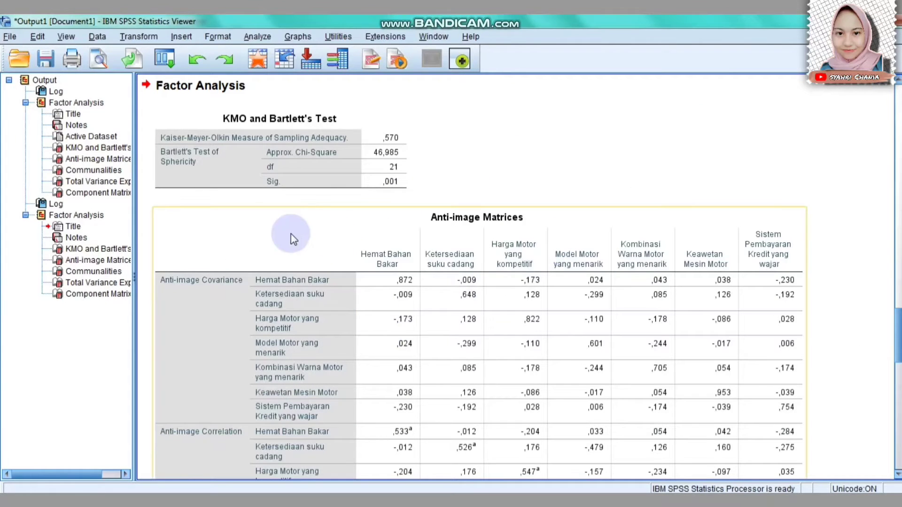
{"action": "left_click", "coordinate": [372, 167]}
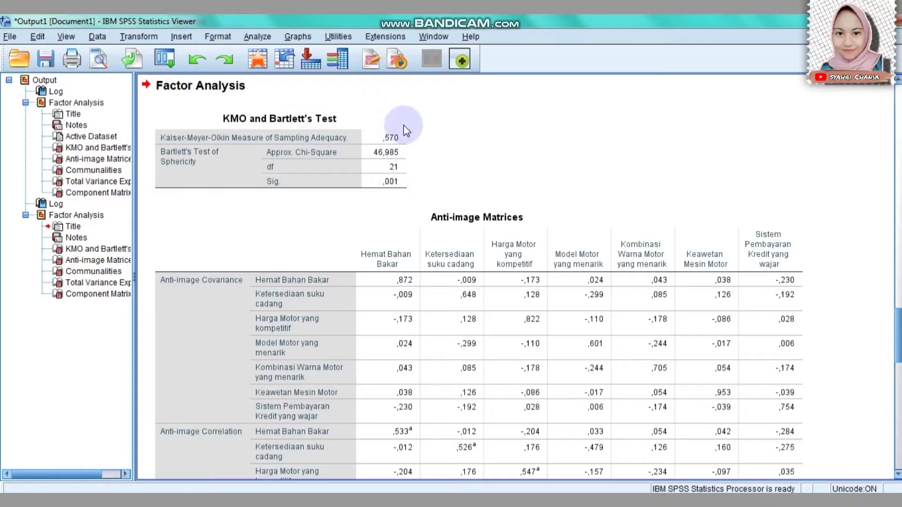
{"action": "left_click", "coordinate": [412, 136]}
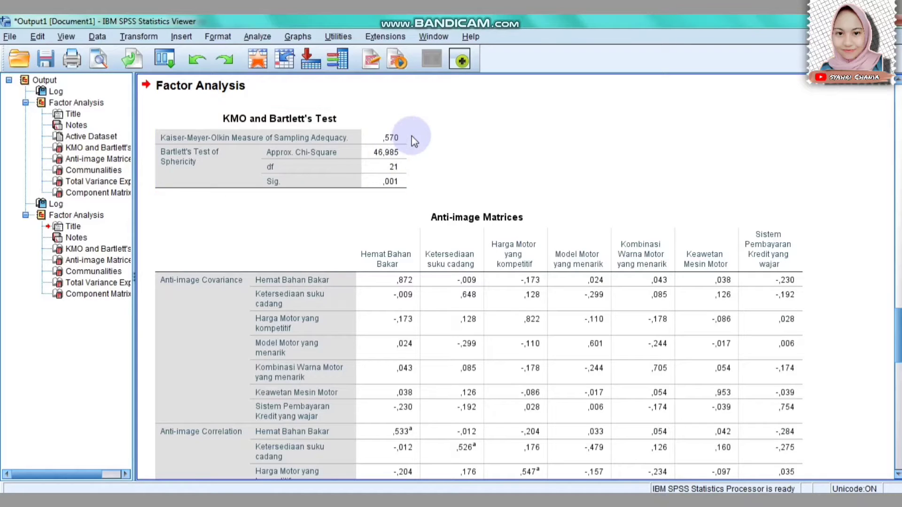
{"action": "left_click", "coordinate": [404, 137]}
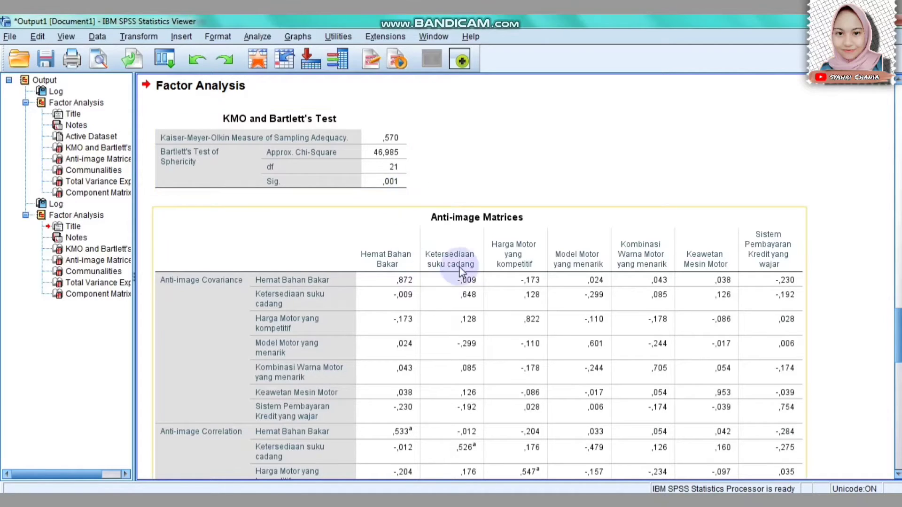
{"action": "scroll", "coordinate": [436, 246], "scroll_direction": "down", "scroll_amount": 5}
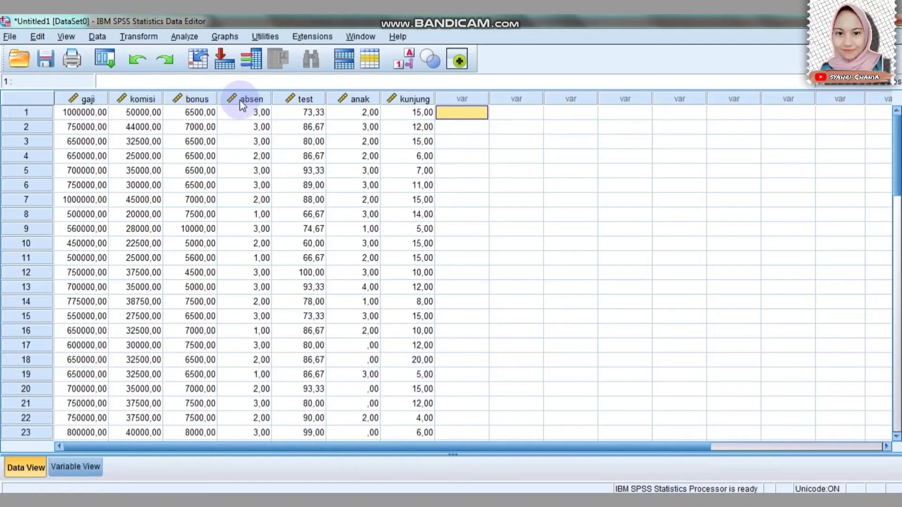
{"action": "mouse_move", "coordinate": [204, 107]}
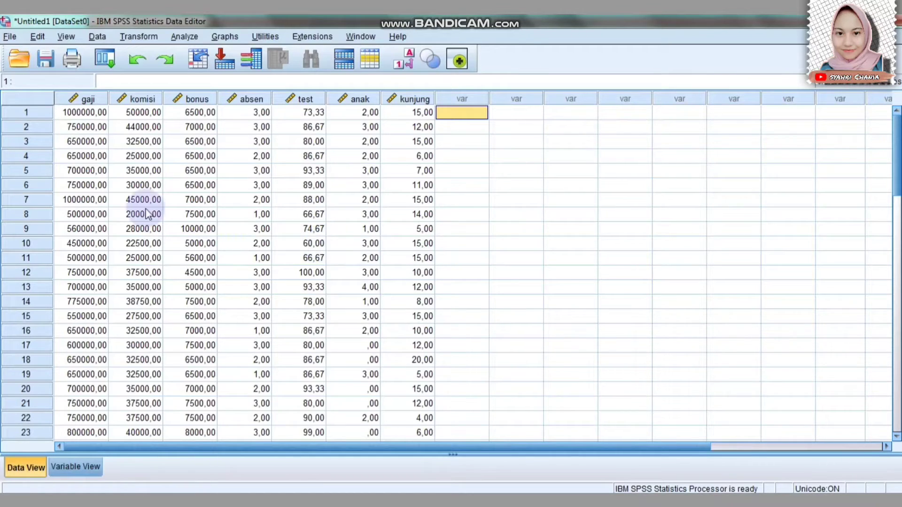
{"action": "left_click", "coordinate": [179, 38]}
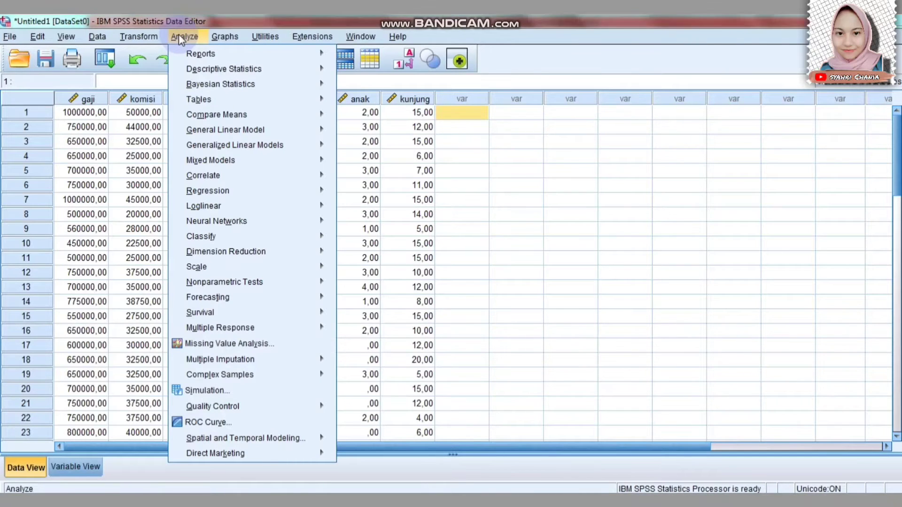
{"action": "key", "text": "Escape"}
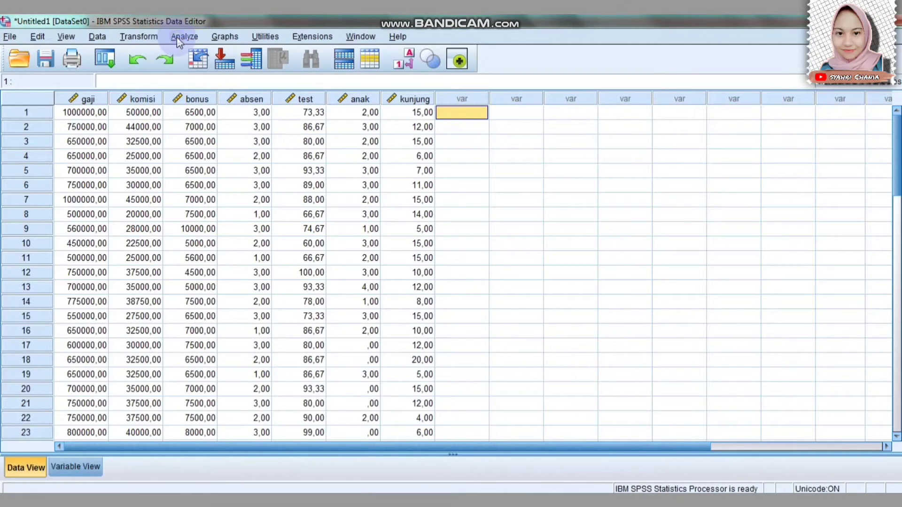
Run Descriptives on all seven salesman variables, from Gaji salesman to Pelanggan yang dikunjungi, saving standardized values as variables
{"action": "left_click", "coordinate": [176, 36]}
{"action": "mouse_move", "coordinate": [241, 69]}
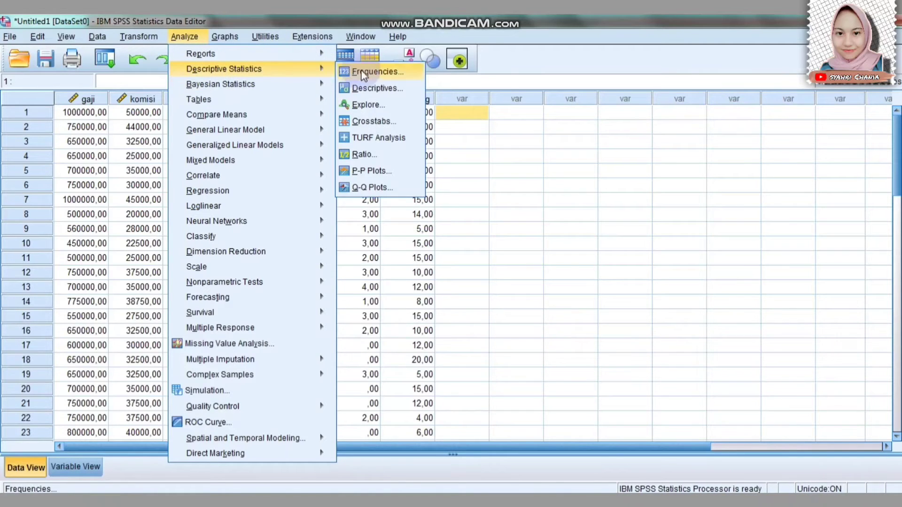
{"action": "left_click", "coordinate": [378, 89]}
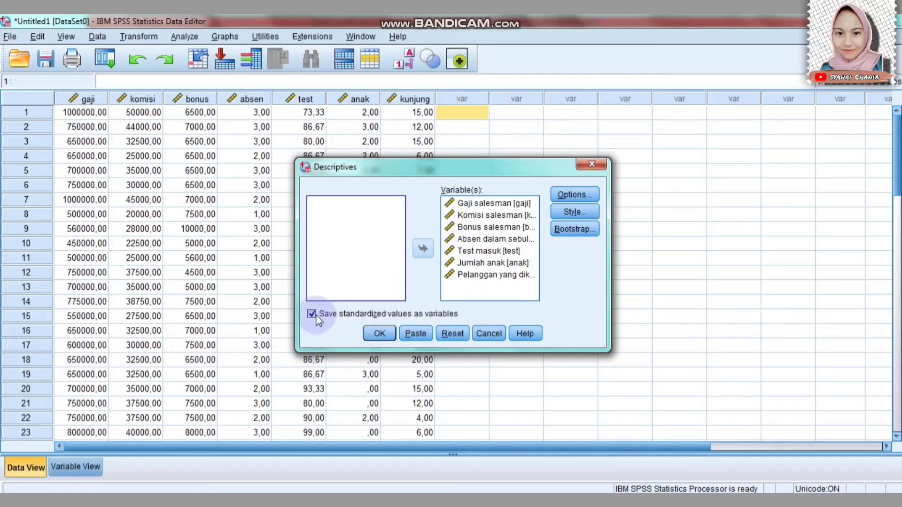
{"action": "left_click", "coordinate": [383, 333]}
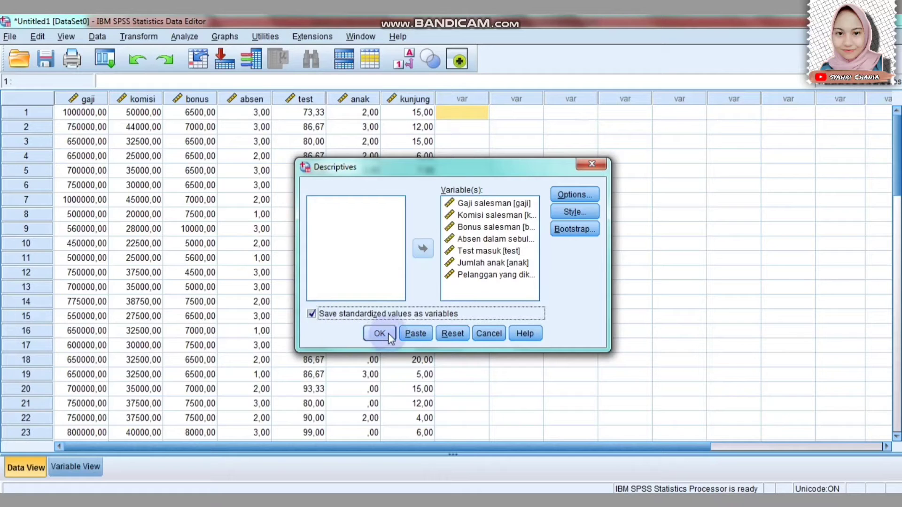
{"action": "left_click", "coordinate": [381, 334]}
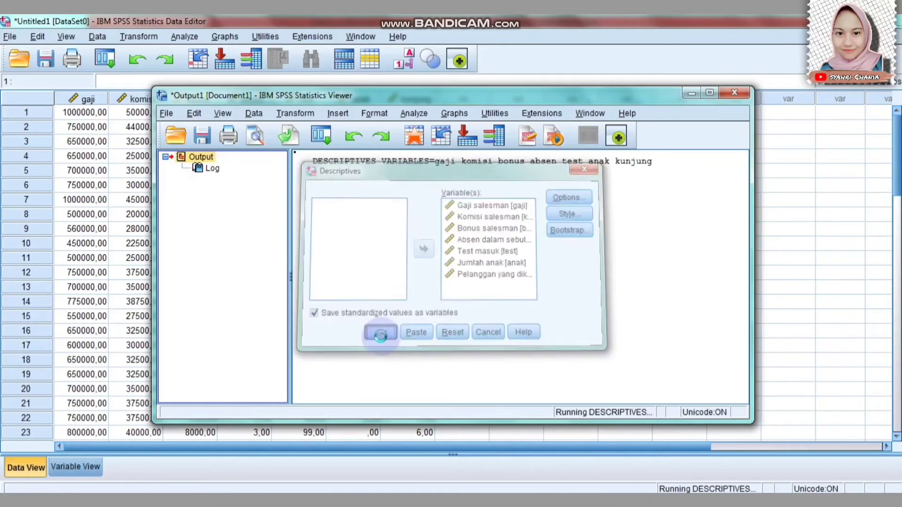
Close the Descriptives output without saving it and review the new standardized variable columns in the data
{"action": "left_click", "coordinate": [734, 93]}
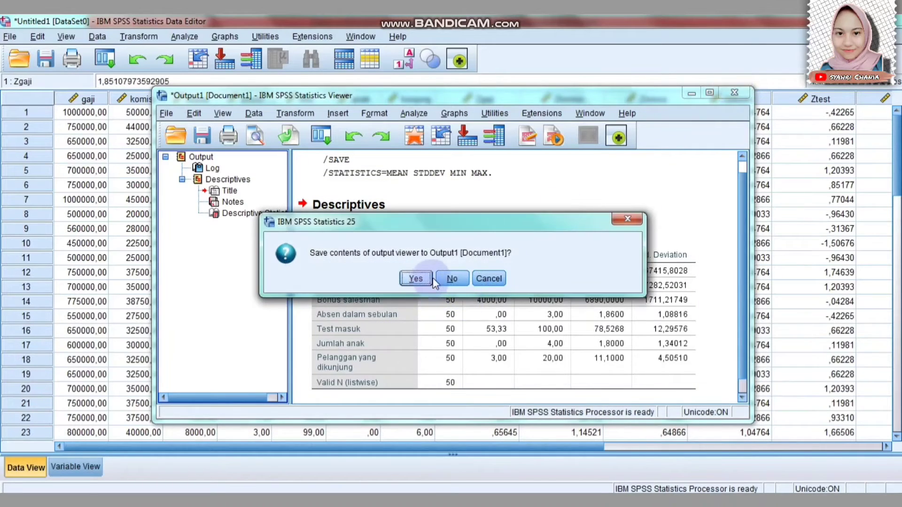
{"action": "left_click", "coordinate": [462, 284]}
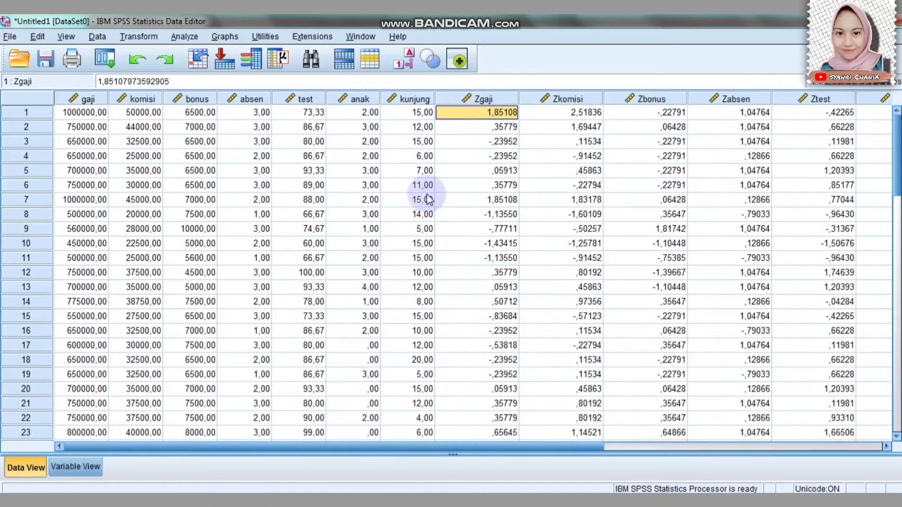
{"action": "left_click_drag", "start_coordinate": [525, 446], "coordinate": [670, 449]}
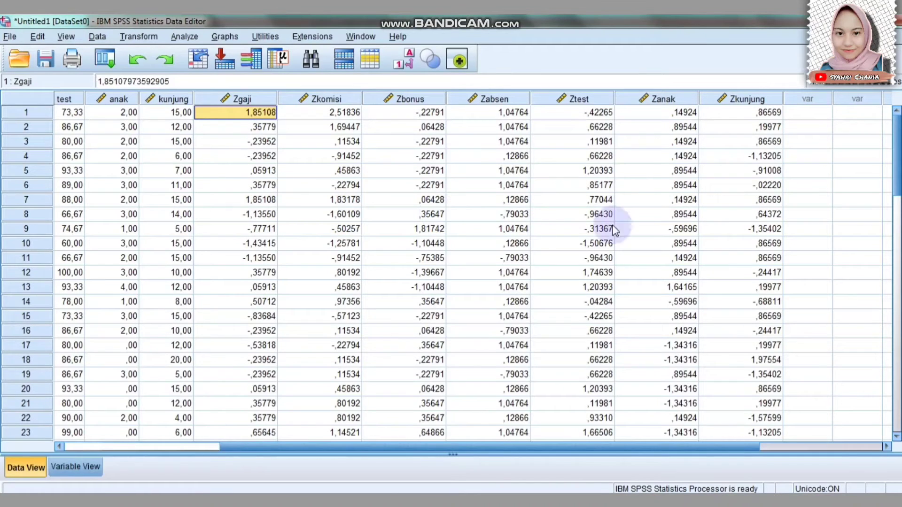
Set up a Factor analysis with all seven Zscore variables, from Gaji salesman to Pelanggan, as the analysis variables
{"action": "left_click", "coordinate": [180, 40]}
{"action": "mouse_move", "coordinate": [209, 250]}
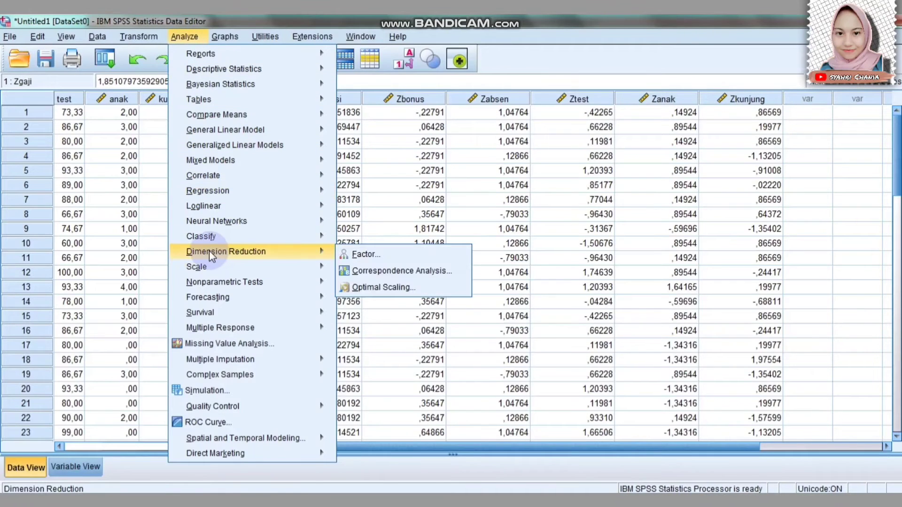
{"action": "left_click", "coordinate": [353, 254]}
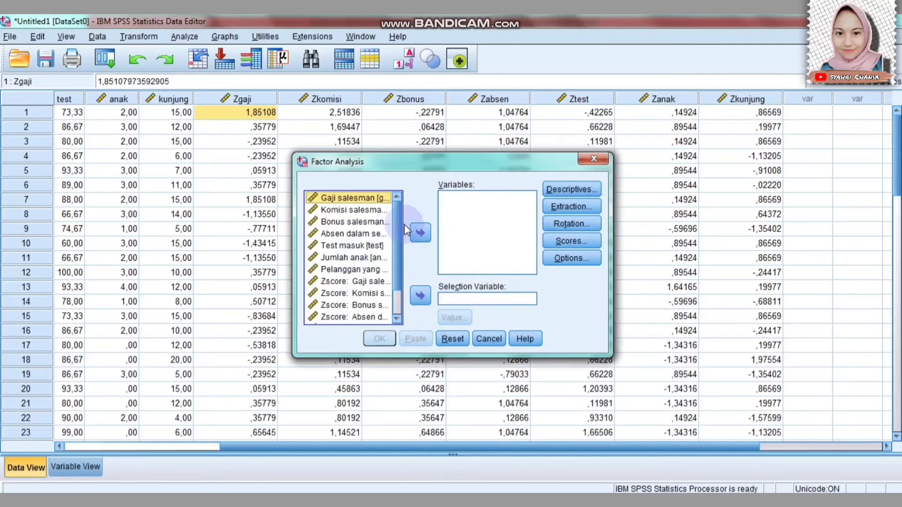
{"action": "scroll", "coordinate": [398, 278], "scroll_direction": "down", "scroll_amount": 1}
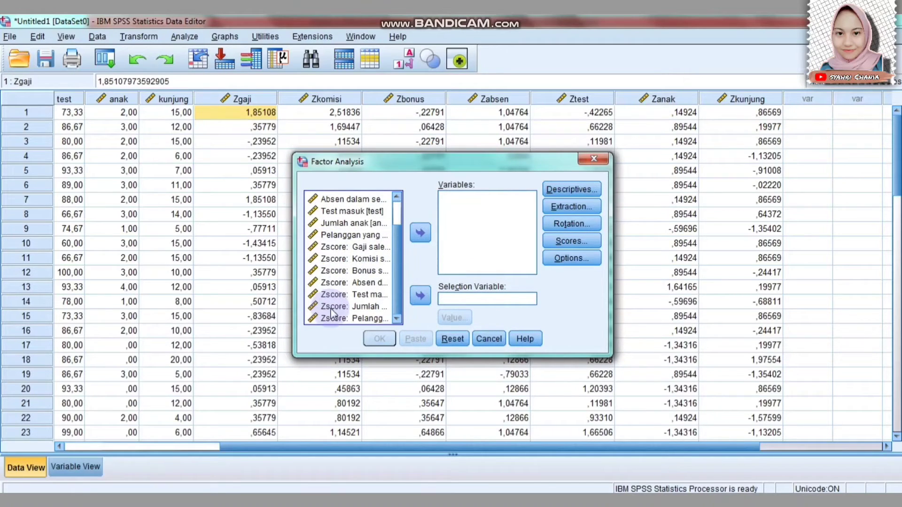
{"action": "left_click", "coordinate": [357, 245]}
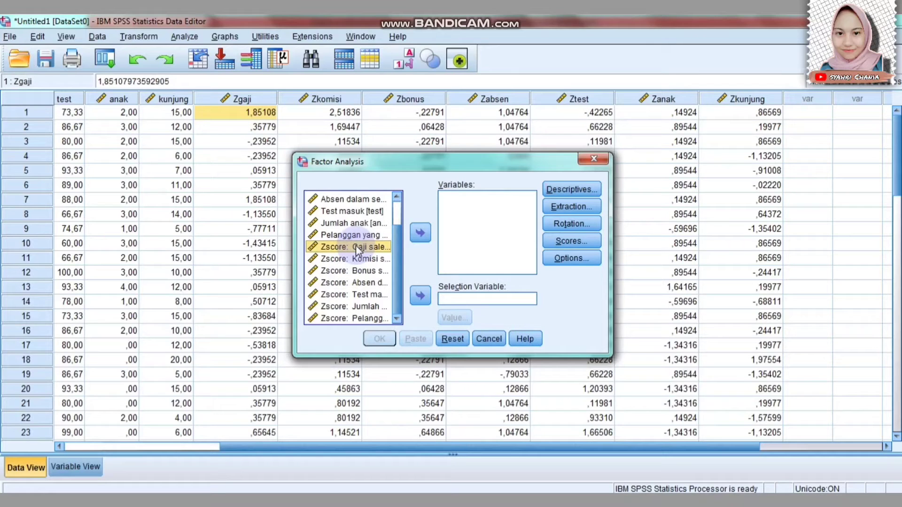
{"action": "key", "text": "shift+Down"}
{"action": "key", "text": "shift+Down"}
{"action": "key", "text": "shift+Down"}
{"action": "key", "text": "shift+Down"}
{"action": "key", "text": "shift+Down"}
{"action": "key", "text": "shift+Down"}
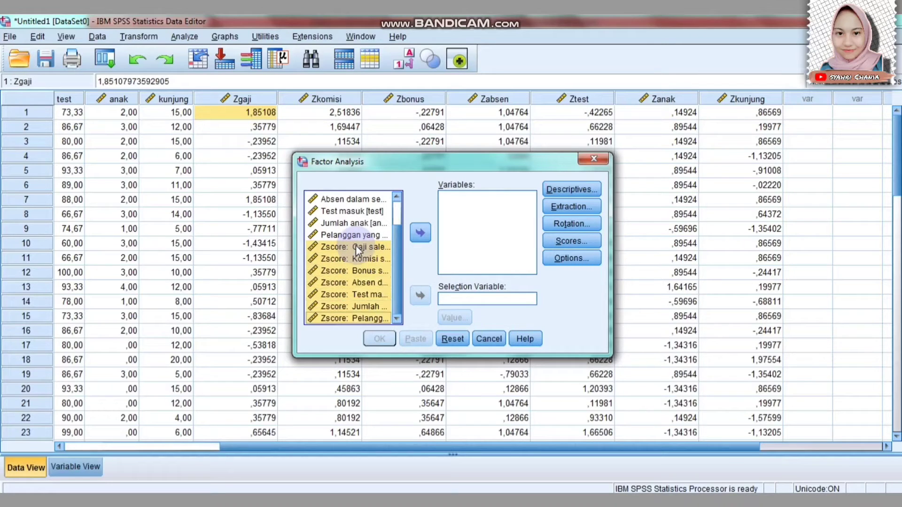
{"action": "left_click", "coordinate": [421, 235]}
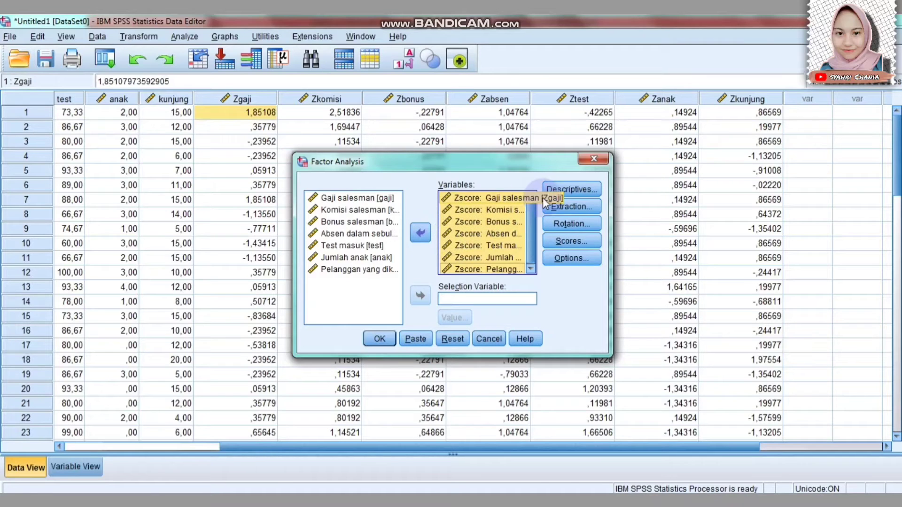
Request KMO and Bartlett's test of sphericity and the anti-image matrices, and run the Factor analysis
{"action": "left_click", "coordinate": [599, 192]}
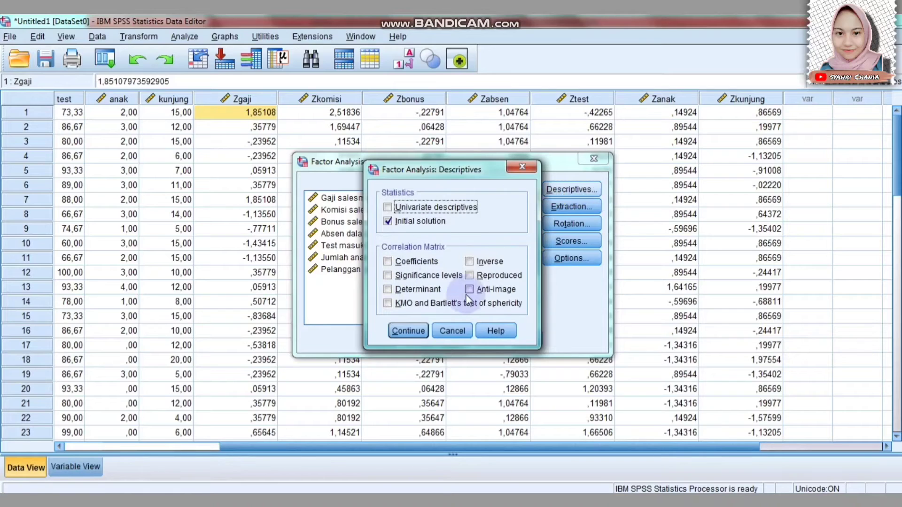
{"action": "left_click", "coordinate": [388, 304]}
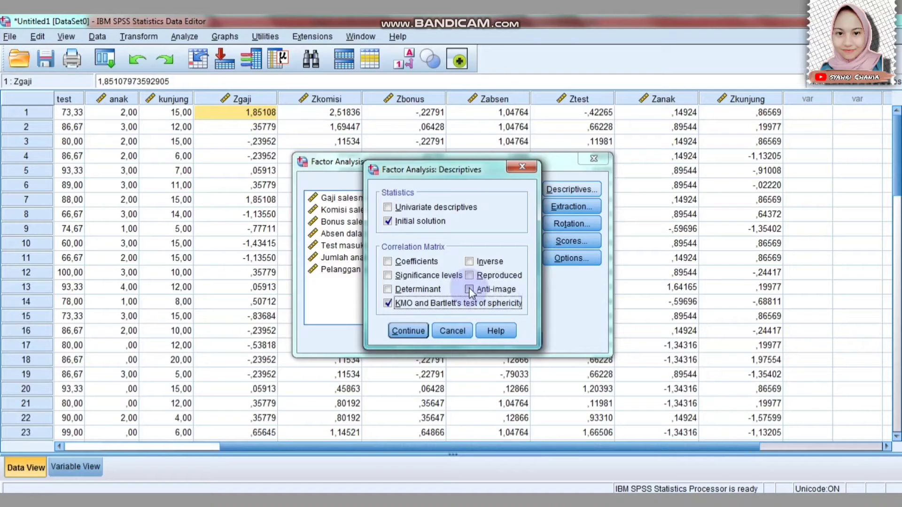
{"action": "left_click", "coordinate": [410, 329]}
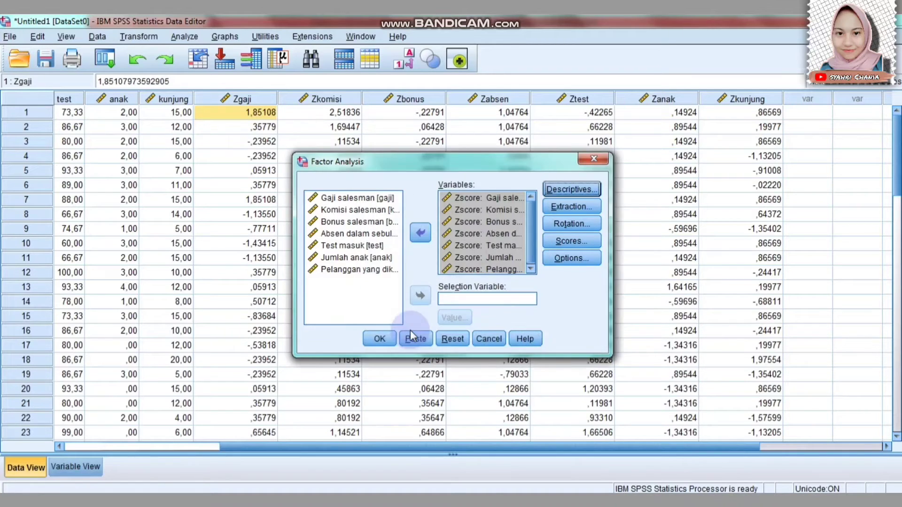
{"action": "left_click", "coordinate": [375, 340]}
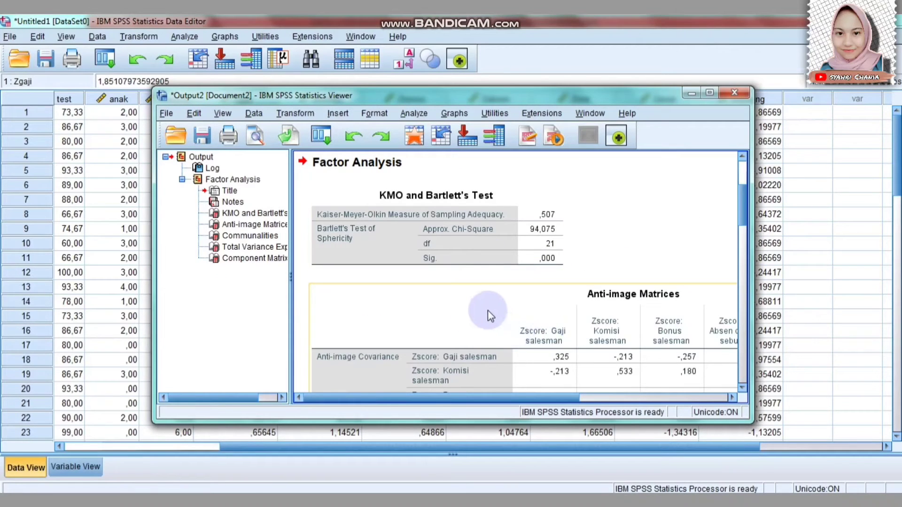
Maximize the output and examine the KMO and Bartlett's Test and each variable's MSA value in the anti-image correlation matrix
{"action": "left_click", "coordinate": [709, 93]}
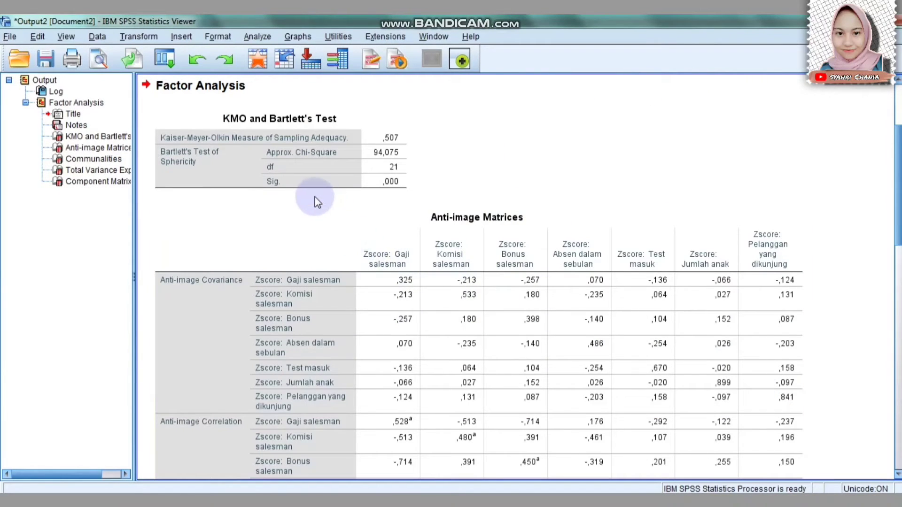
{"action": "left_click", "coordinate": [287, 174]}
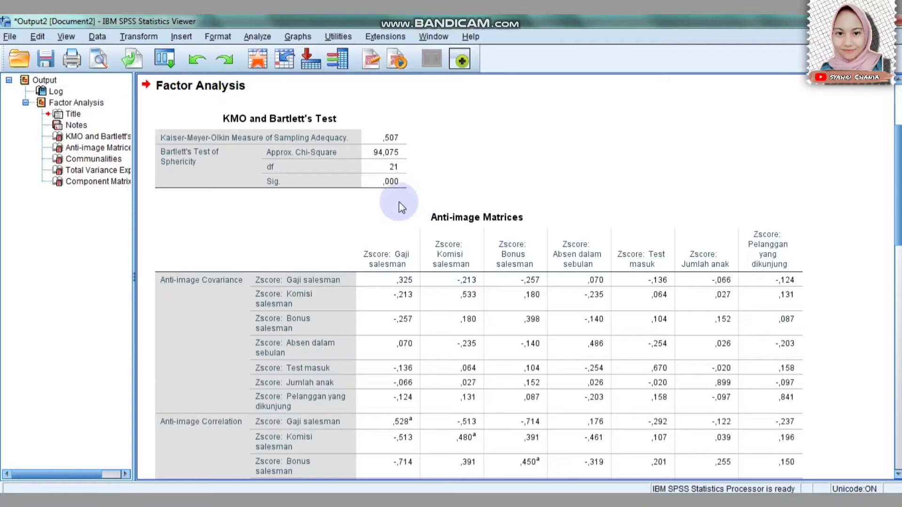
{"action": "left_click", "coordinate": [438, 212]}
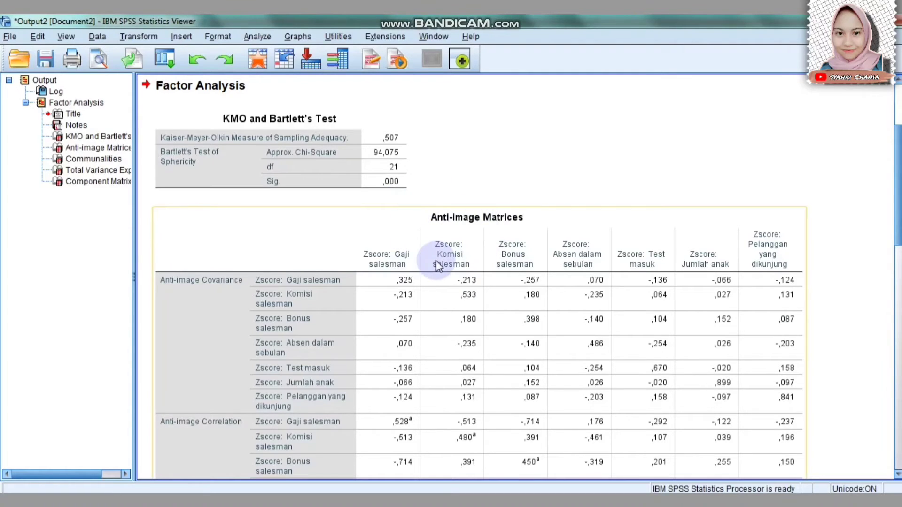
{"action": "scroll", "coordinate": [438, 265], "scroll_direction": "down", "scroll_amount": 5}
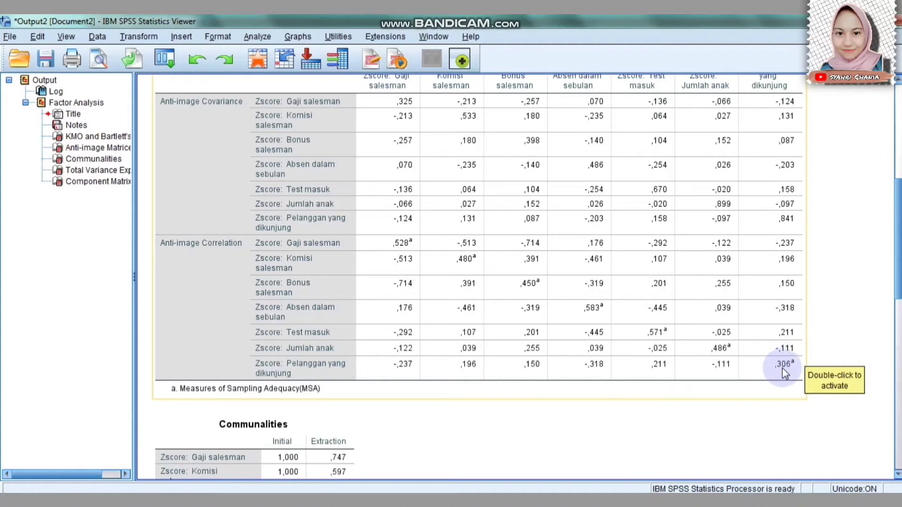
{"action": "left_click", "coordinate": [590, 312]}
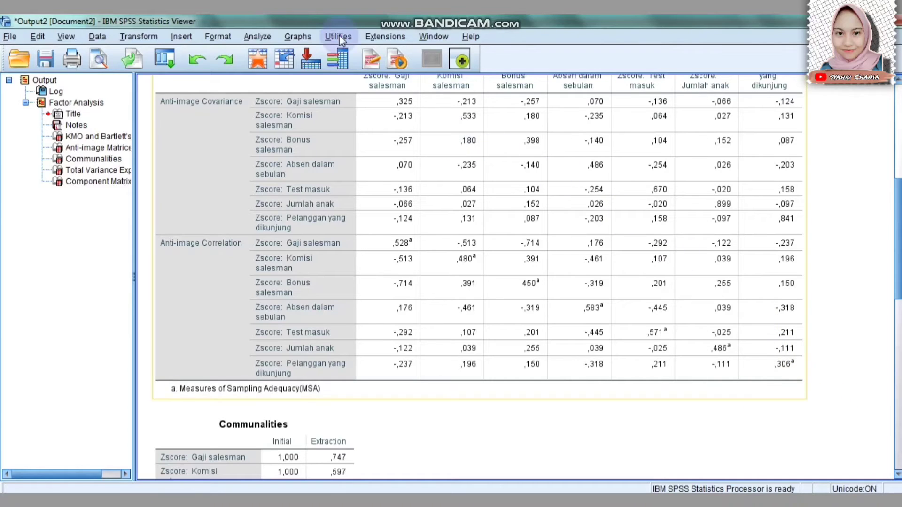
Rerun the Factor analysis with the Zscore of Pelanggan yang dikunjungi removed from the analysis variables
{"action": "left_click", "coordinate": [256, 41]}
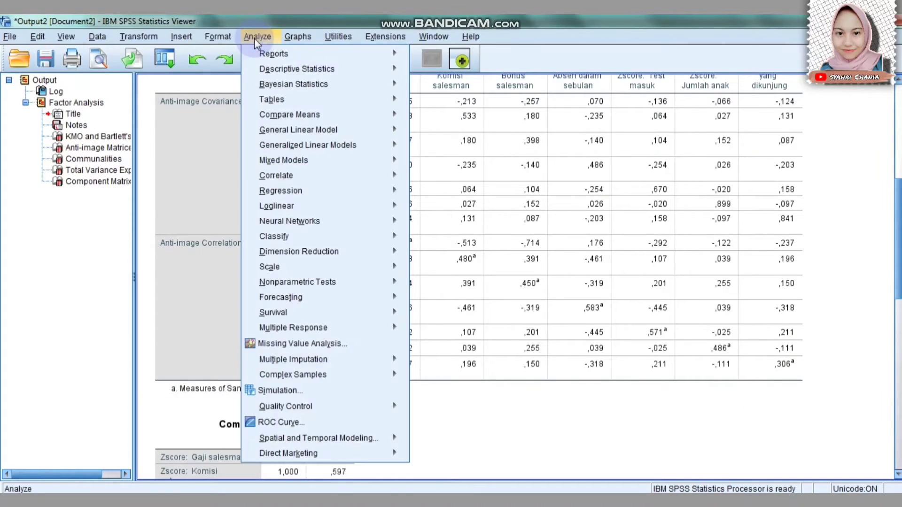
{"action": "mouse_move", "coordinate": [298, 256]}
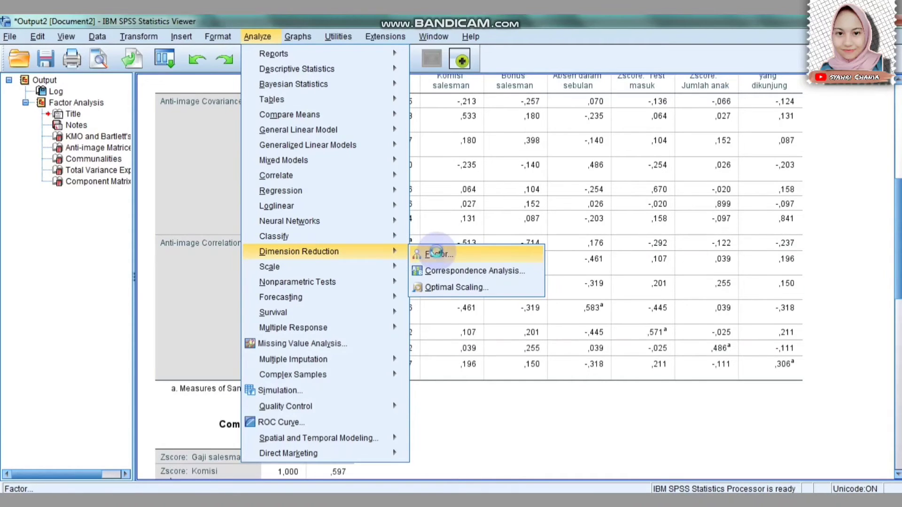
{"action": "left_click", "coordinate": [435, 254]}
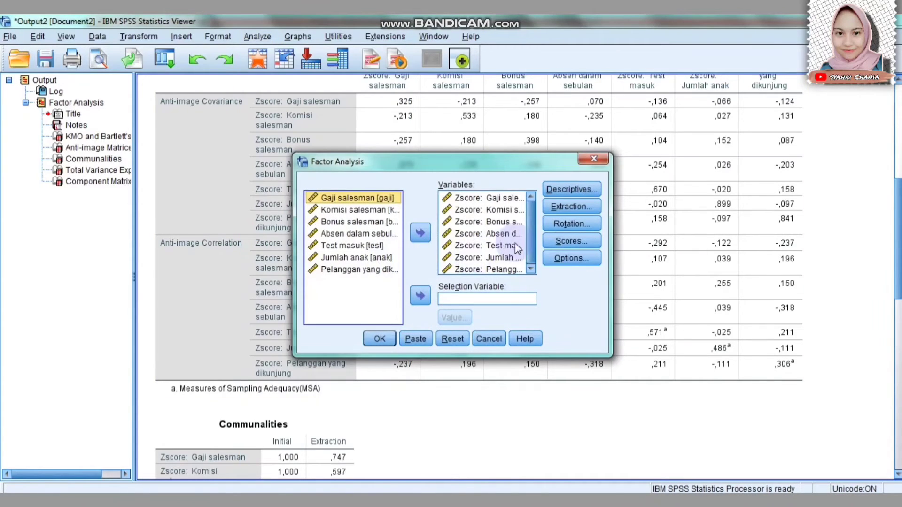
{"action": "left_click_drag", "start_coordinate": [530, 235], "coordinate": [534, 262]}
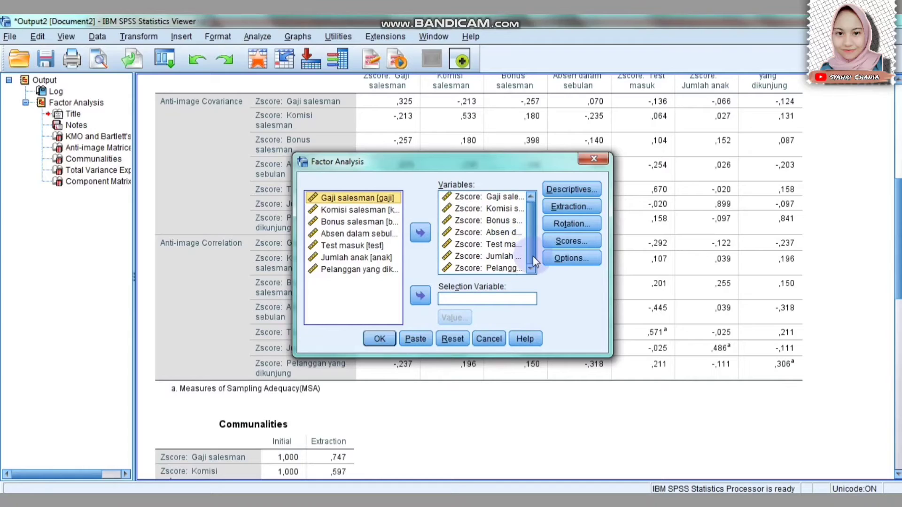
{"action": "left_click", "coordinate": [489, 268]}
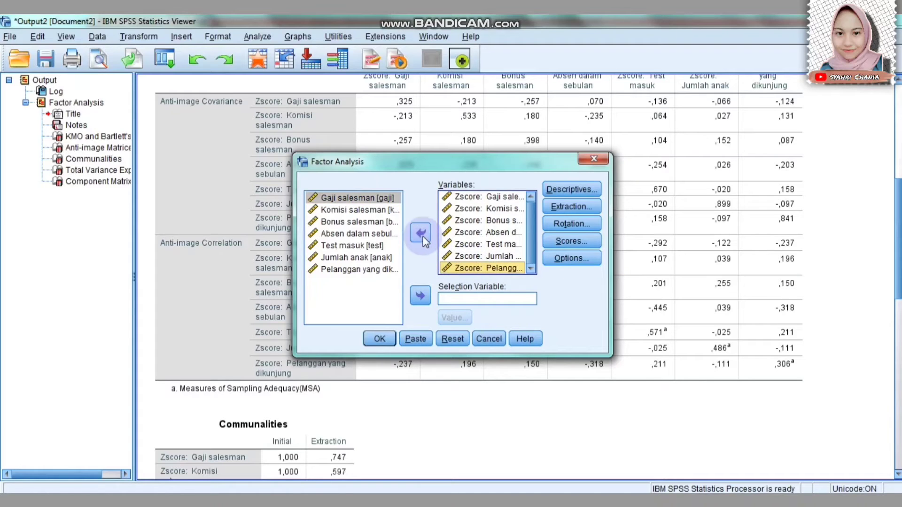
{"action": "left_click", "coordinate": [425, 240]}
{"action": "left_click", "coordinate": [380, 339]}
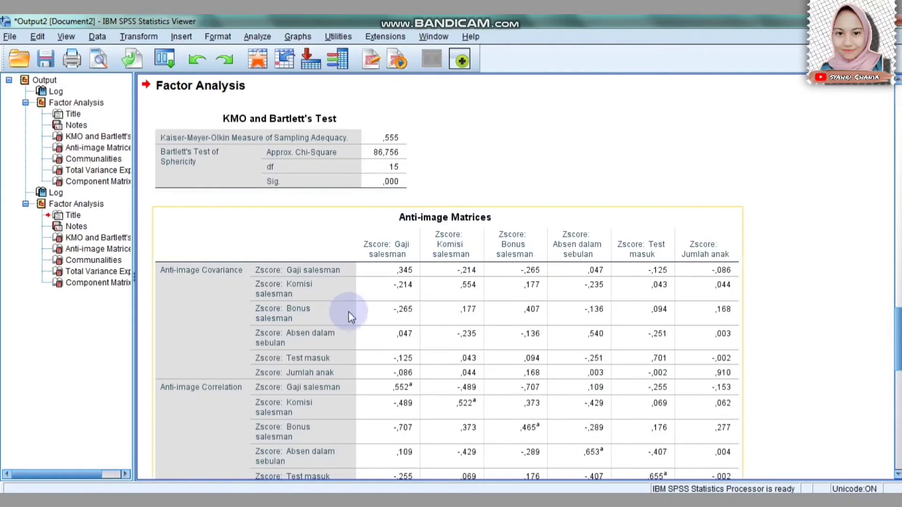
Examine the MSA values of the six remaining Zscore variables in the new anti-image correlation matrix
{"action": "scroll", "coordinate": [399, 267], "scroll_direction": "down", "scroll_amount": 5}
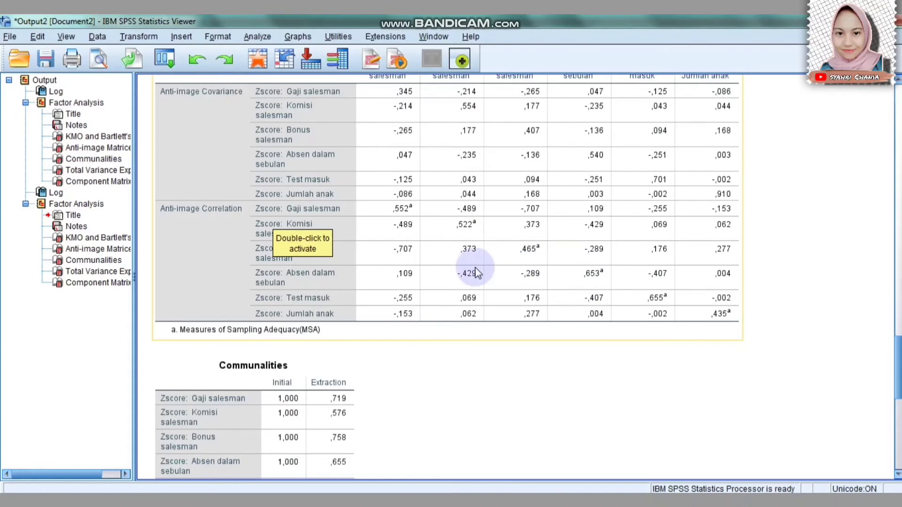
{"action": "left_click", "coordinate": [358, 262]}
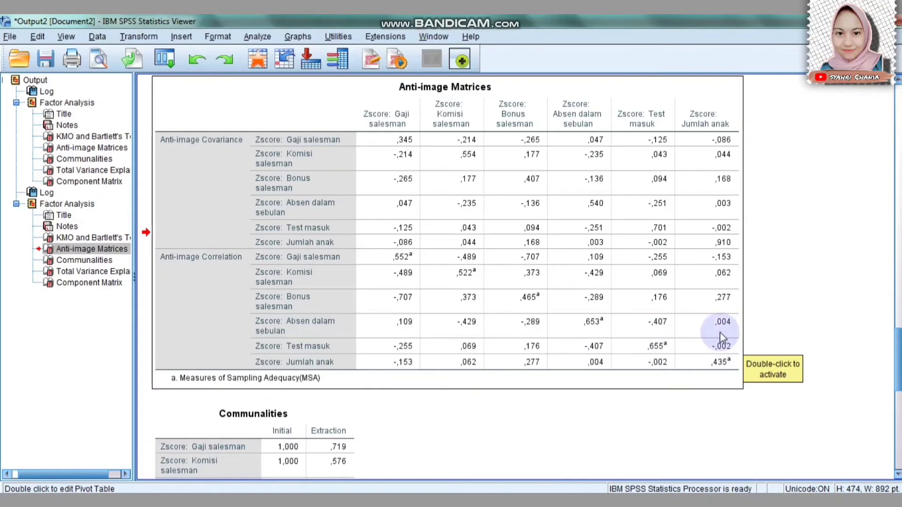
{"action": "left_click", "coordinate": [731, 370]}
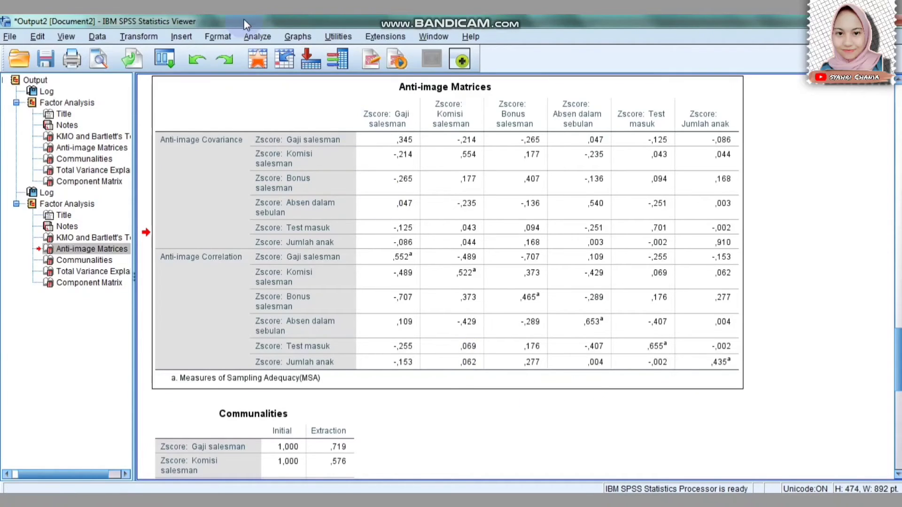
Rerun the Factor analysis with the Zscore of Jumlah anak removed from the analysis variables
{"action": "left_click", "coordinate": [257, 36]}
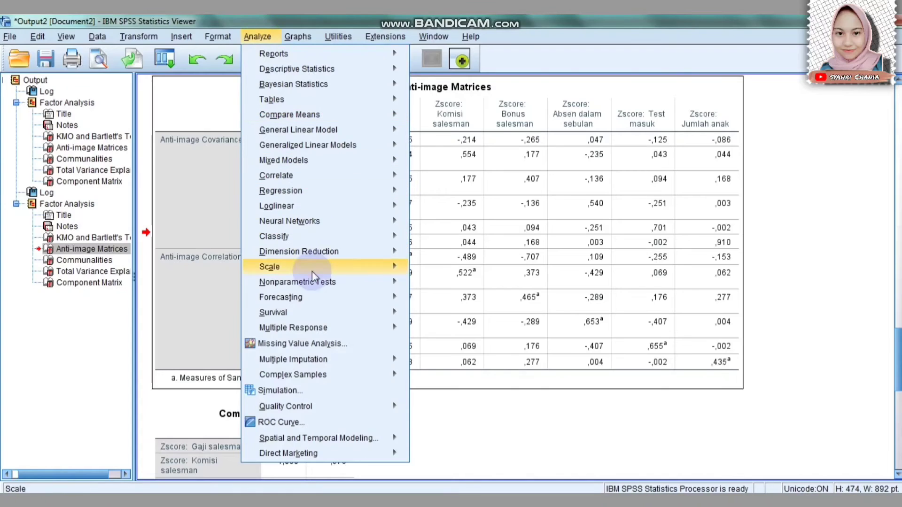
{"action": "mouse_move", "coordinate": [252, 249]}
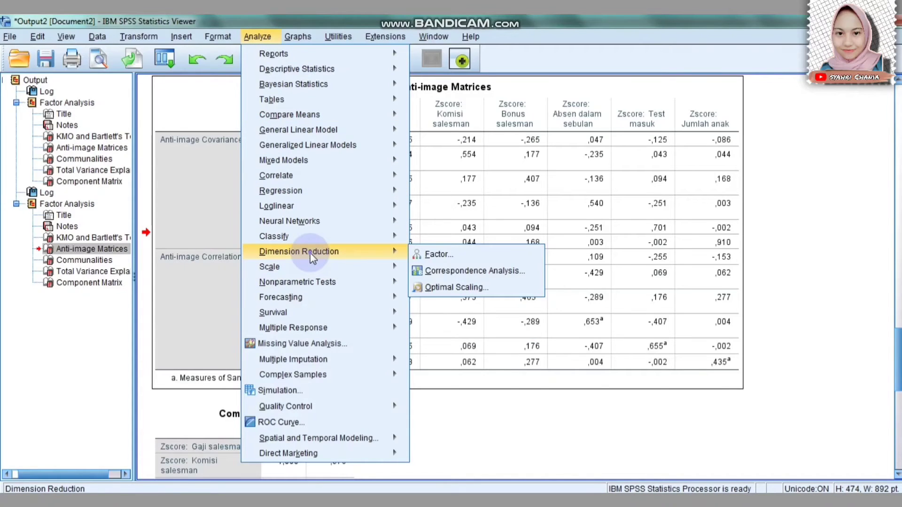
{"action": "left_click", "coordinate": [470, 255]}
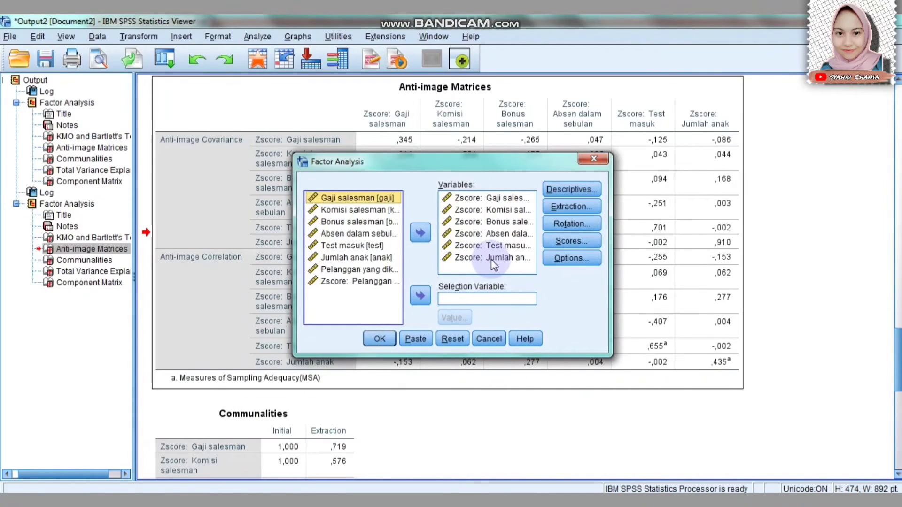
{"action": "left_click", "coordinate": [491, 259]}
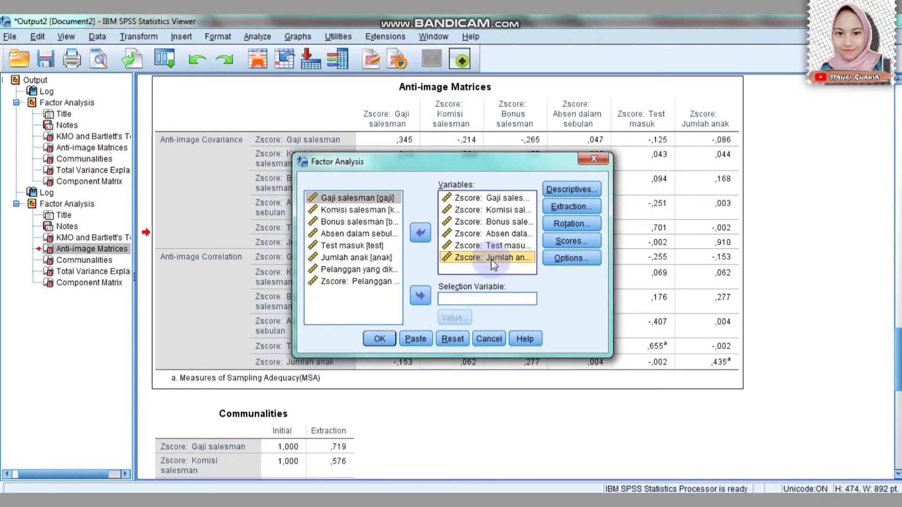
{"action": "left_click", "coordinate": [423, 232]}
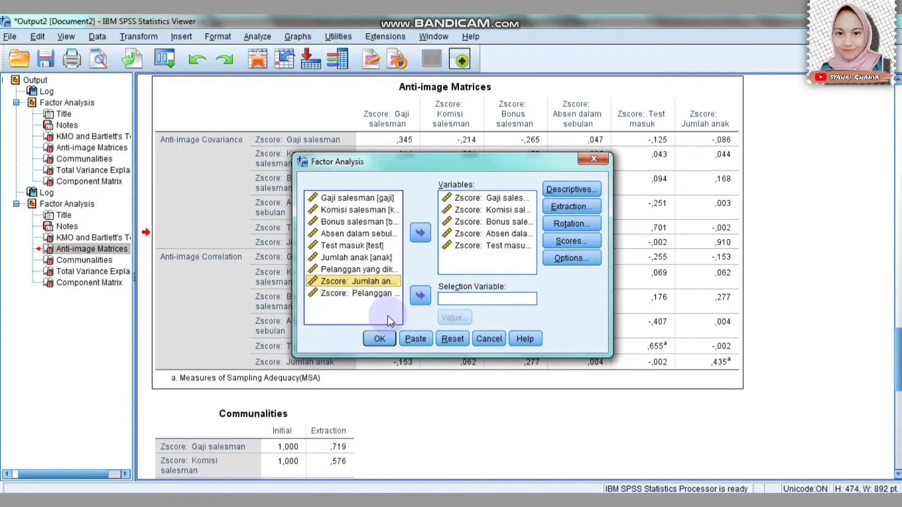
{"action": "left_click", "coordinate": [383, 337]}
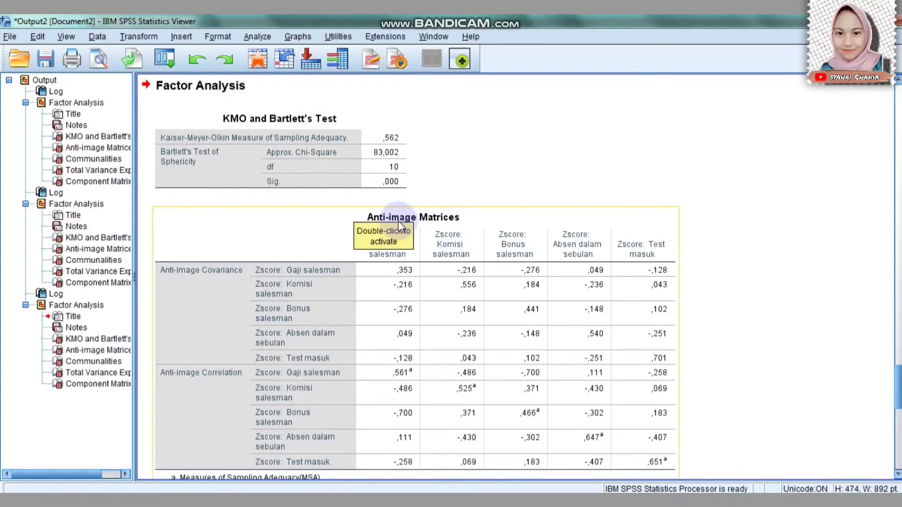
Dismiss the Windows color scheme prompt and rerun the Factor analysis without the Zscore of Bonus salesman
{"action": "scroll", "coordinate": [423, 316], "scroll_direction": "down", "scroll_amount": 3}
{"action": "scroll", "coordinate": [421, 316], "scroll_direction": "down", "scroll_amount": 3}
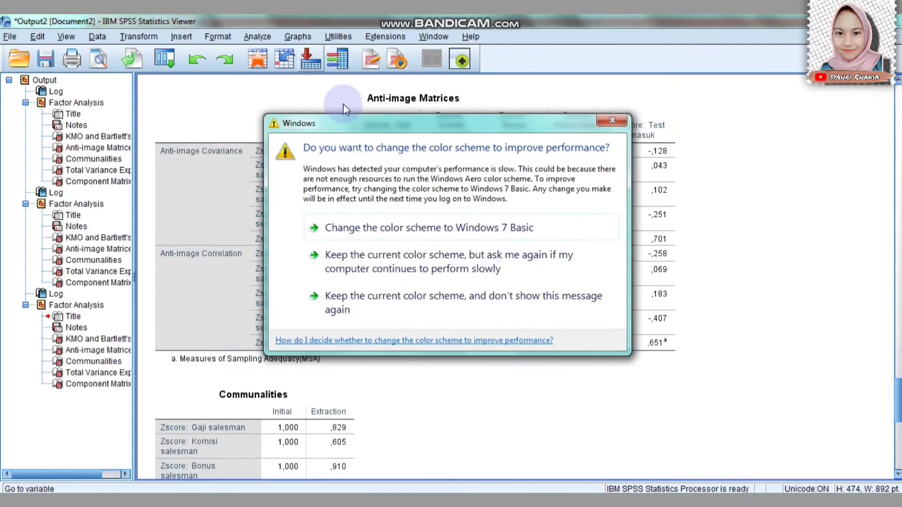
{"action": "left_click", "coordinate": [346, 109]}
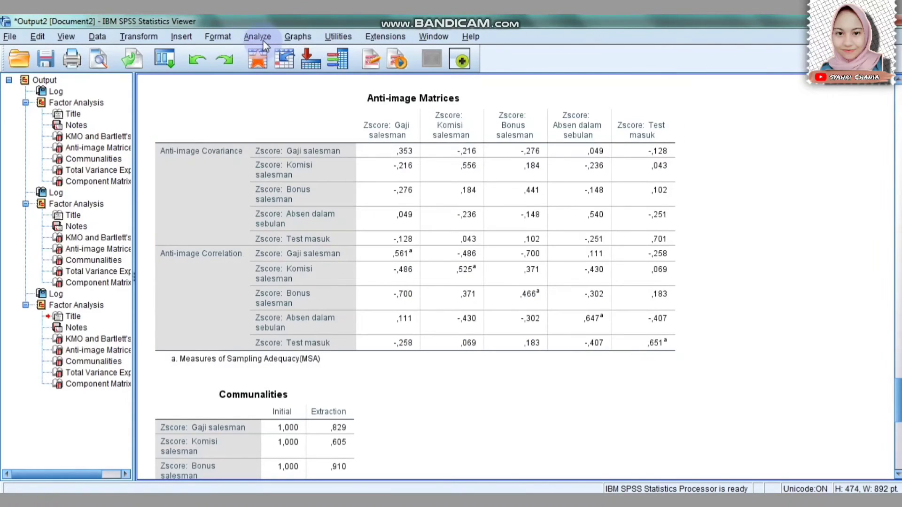
{"action": "left_click", "coordinate": [257, 37]}
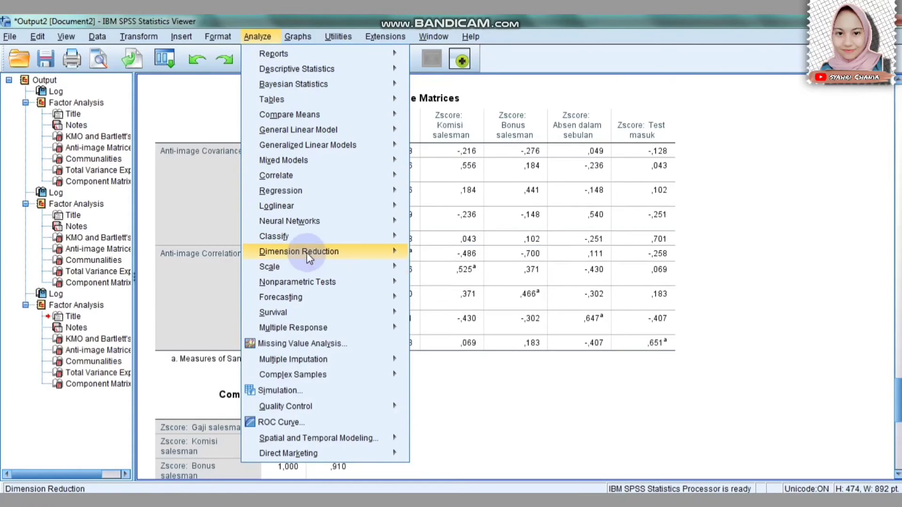
{"action": "mouse_move", "coordinate": [313, 256]}
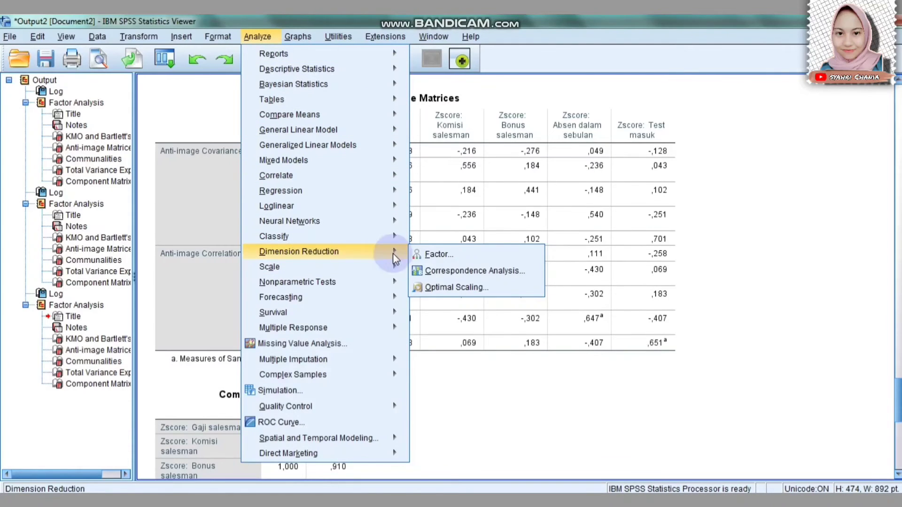
{"action": "left_click", "coordinate": [428, 255]}
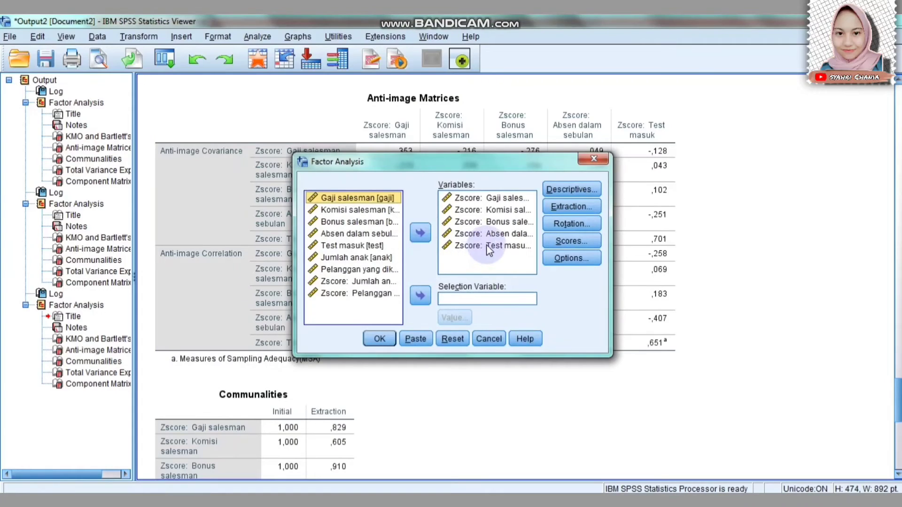
{"action": "left_click", "coordinate": [512, 222]}
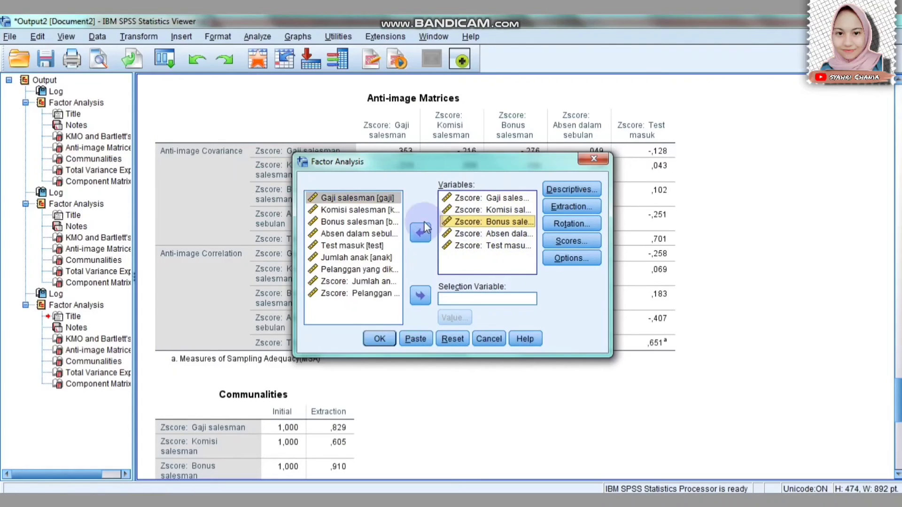
{"action": "left_click", "coordinate": [420, 233]}
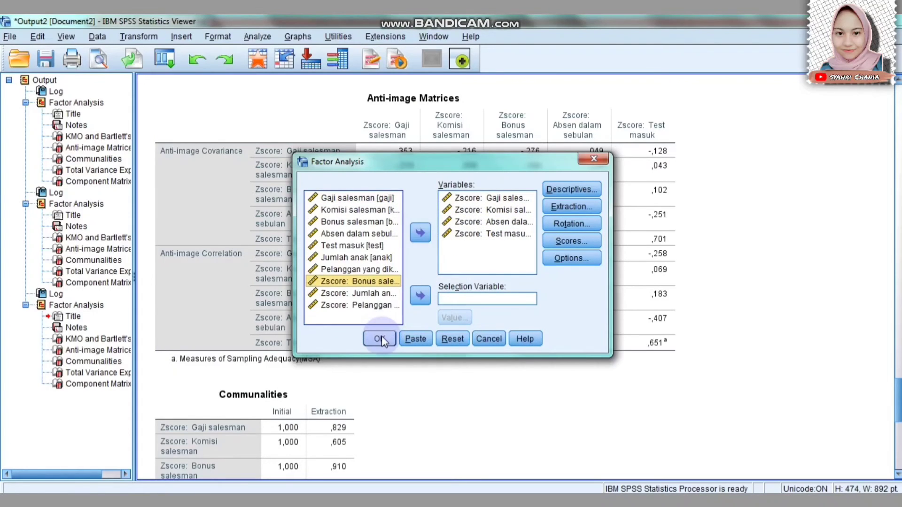
{"action": "left_click", "coordinate": [380, 339]}
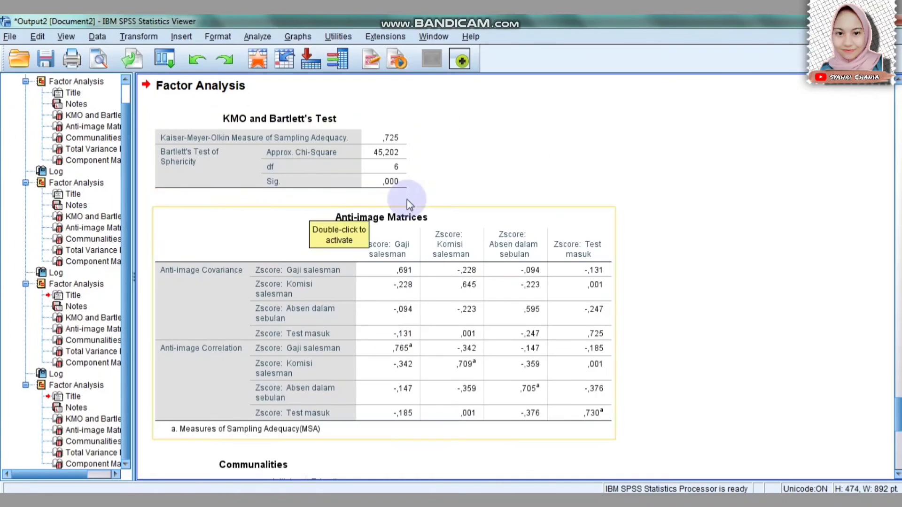
Examine the KMO and Bartlett's Test, the MSA values of the four remaining Zscore variables, and the Communalities table
{"action": "left_click", "coordinate": [343, 216]}
{"action": "left_click", "coordinate": [307, 115]}
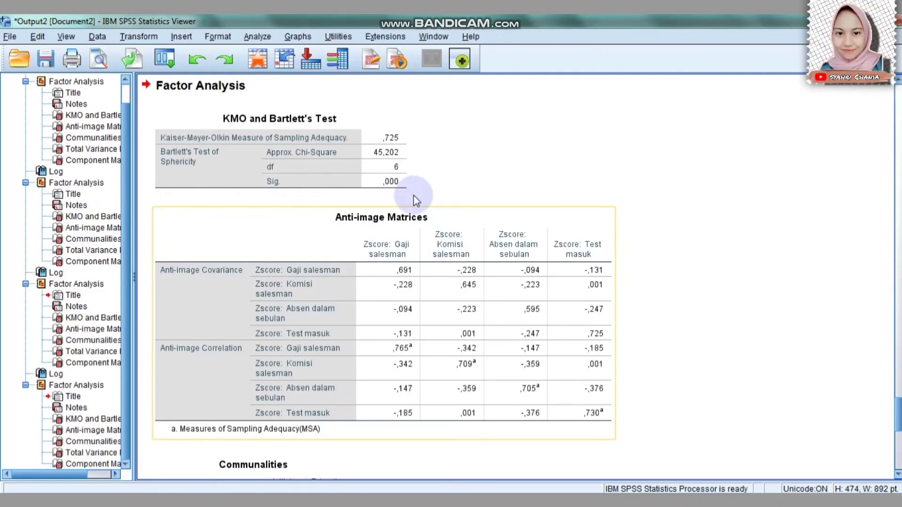
{"action": "scroll", "coordinate": [343, 257], "scroll_direction": "down", "scroll_amount": 4}
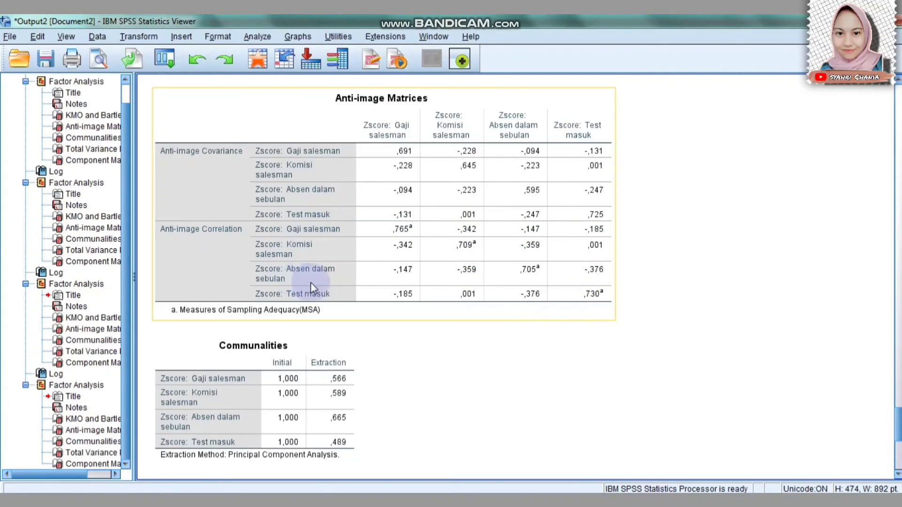
{"action": "left_click", "coordinate": [333, 351]}
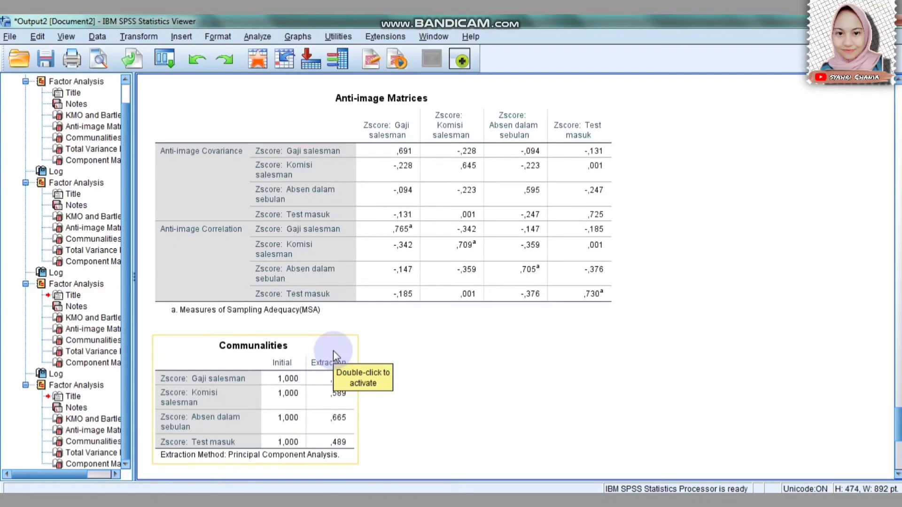
{"action": "left_click", "coordinate": [339, 292]}
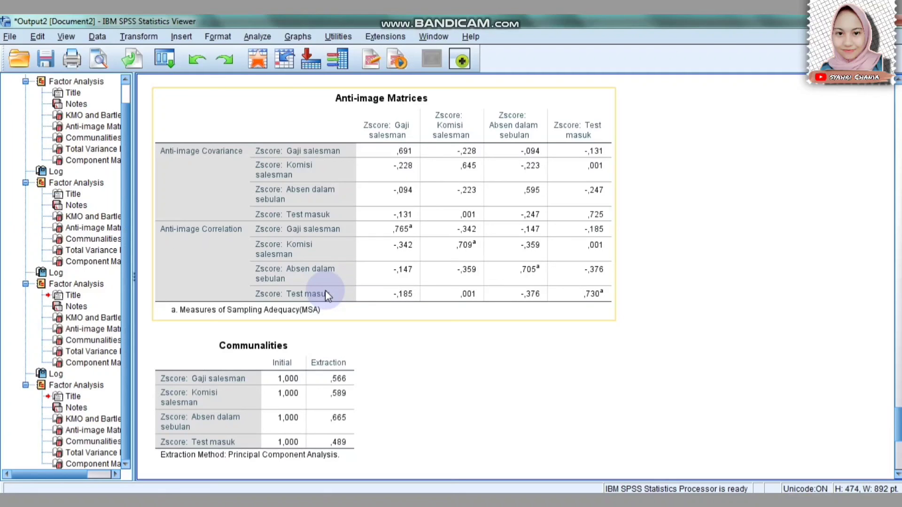
{"action": "left_click", "coordinate": [397, 299]}
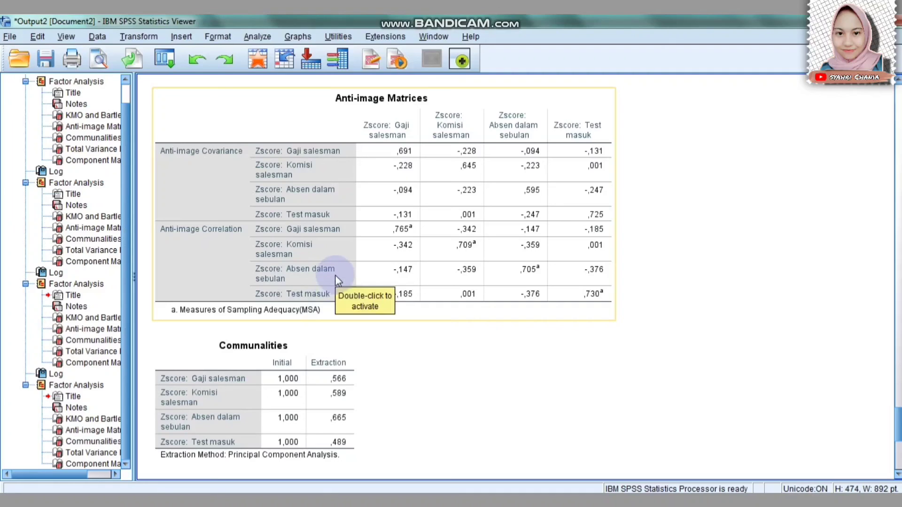
{"action": "left_click", "coordinate": [364, 331]}
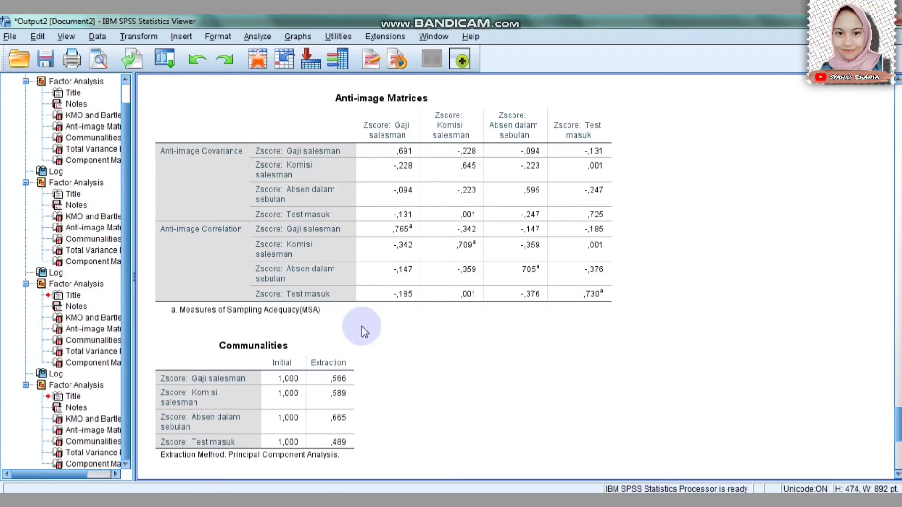